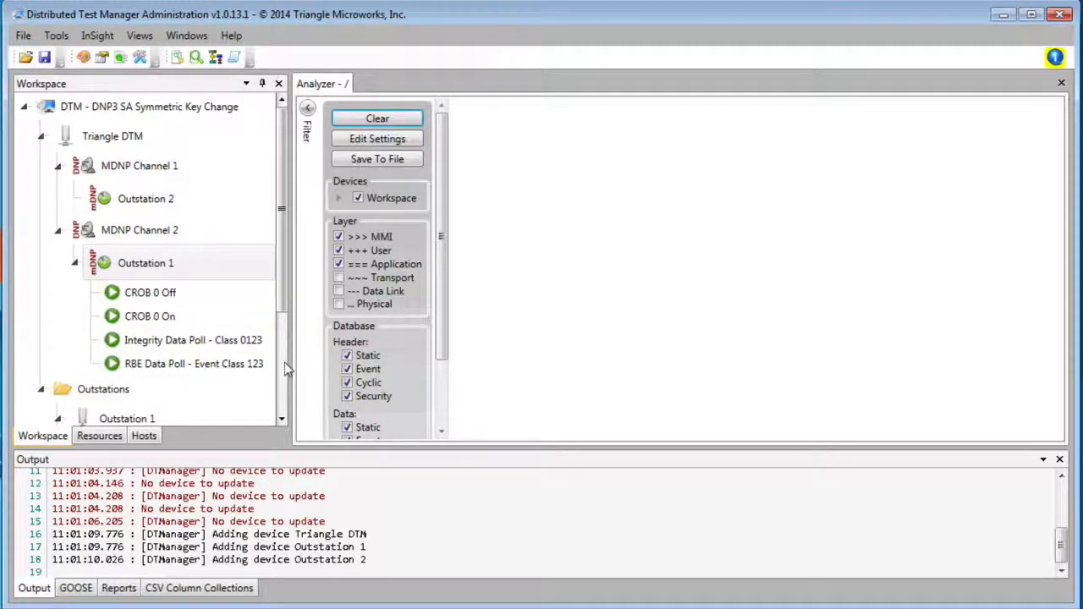
{"action": "scroll", "coordinate": [285, 324], "scroll_direction": "down", "scroll_amount": 1}
{"action": "scroll", "coordinate": [285, 324], "scroll_direction": "down", "scroll_amount": 4}
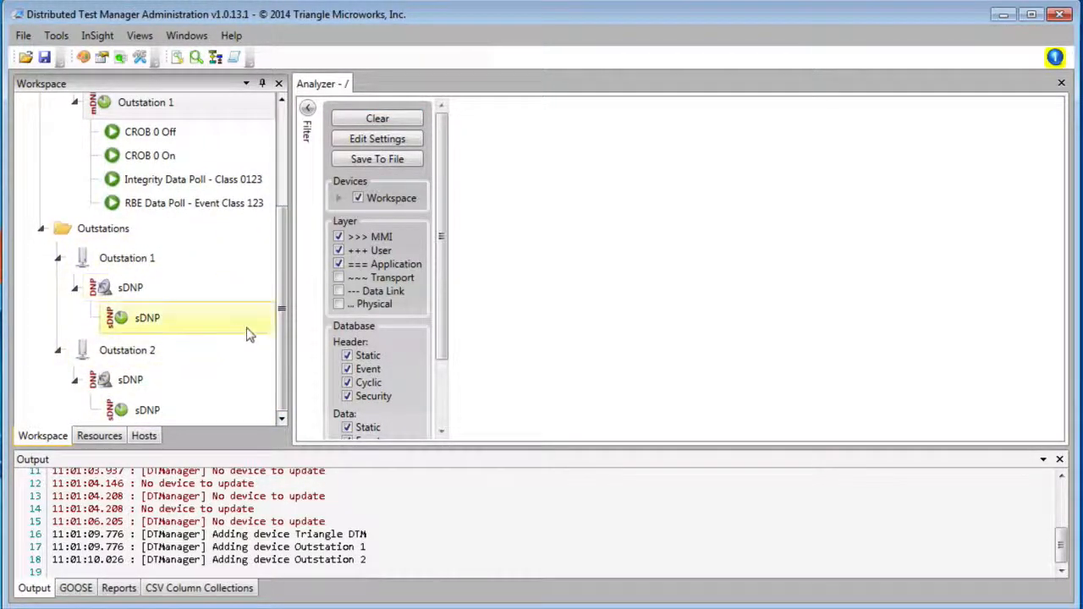
{"action": "scroll", "coordinate": [278, 311], "scroll_direction": "up", "scroll_amount": 5}
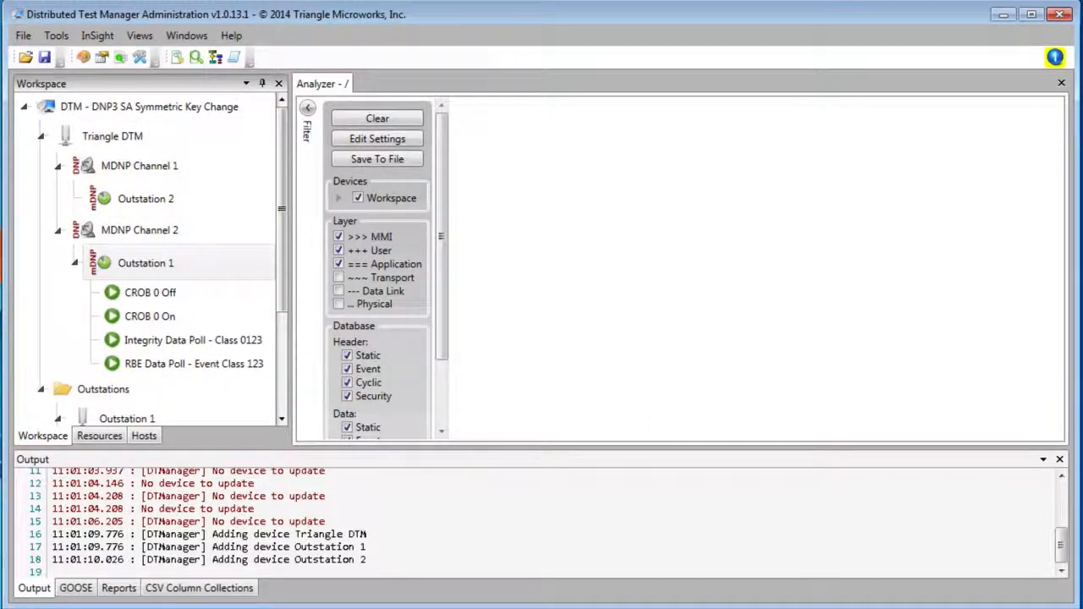
Step: Switch to the DNP3 Authority Administration Tool and assign the Operator user expiring 3/18/2015 to Outstation 1
{"action": "key", "text": "alt+Tab"}
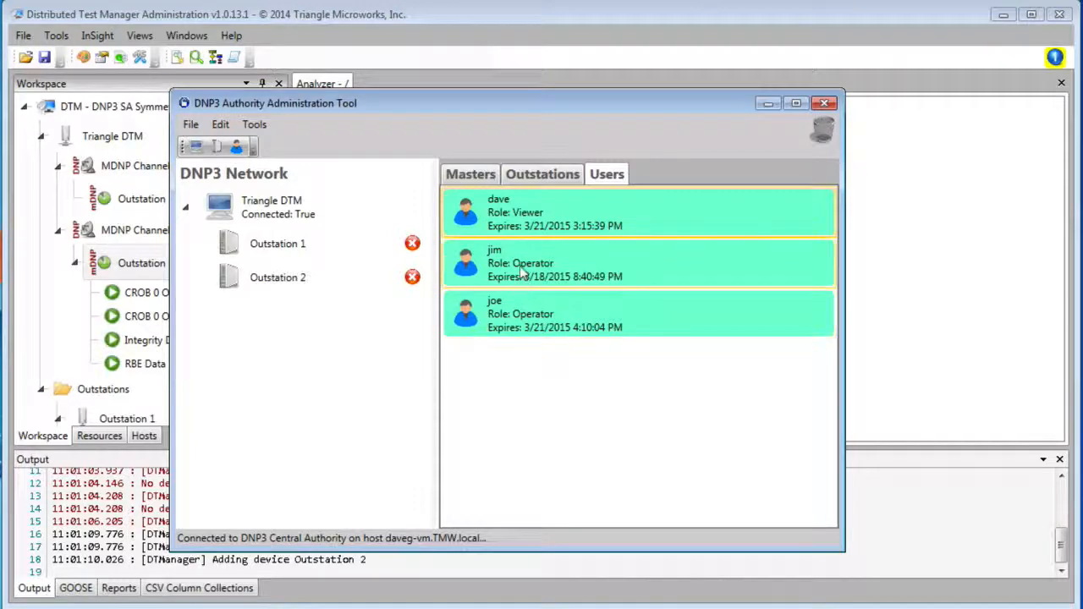
{"action": "left_click_drag", "start_coordinate": [522, 269], "coordinate": [281, 246]}
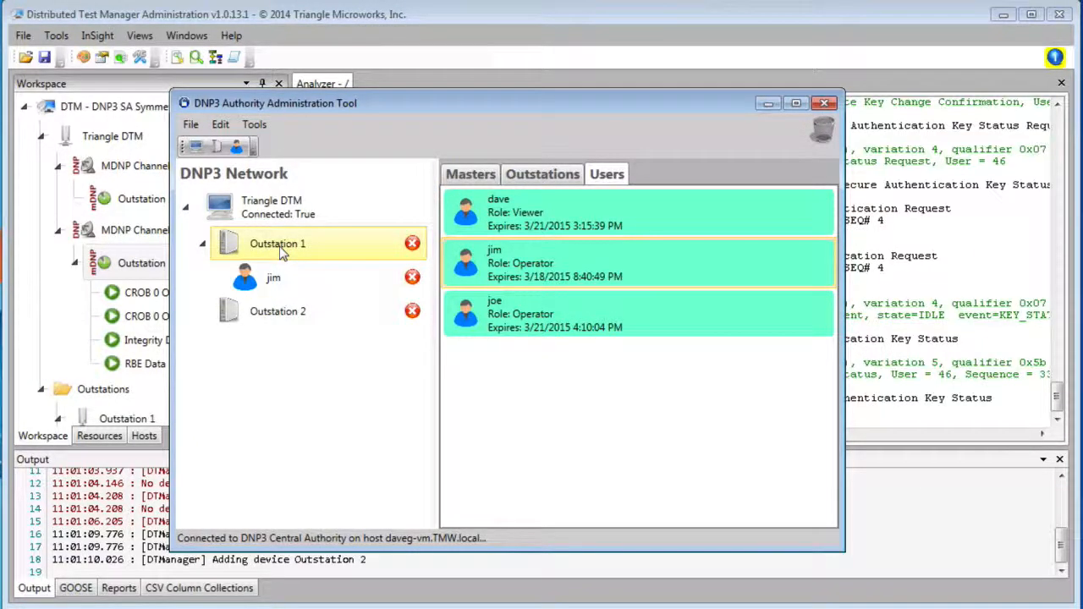
Step: Return to Distributed Test Manager, review the authentication traffic for the Outstation 1 user assignment, and clear the analyzer log
{"action": "left_click", "coordinate": [961, 280]}
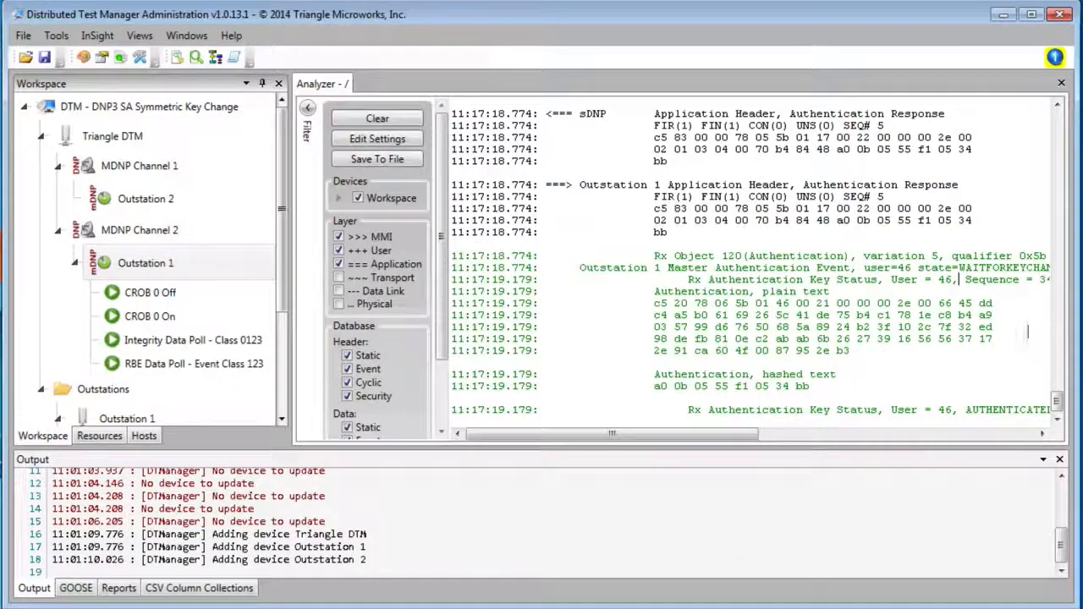
{"action": "scroll", "coordinate": [1057, 169], "scroll_direction": "up", "scroll_amount": 10}
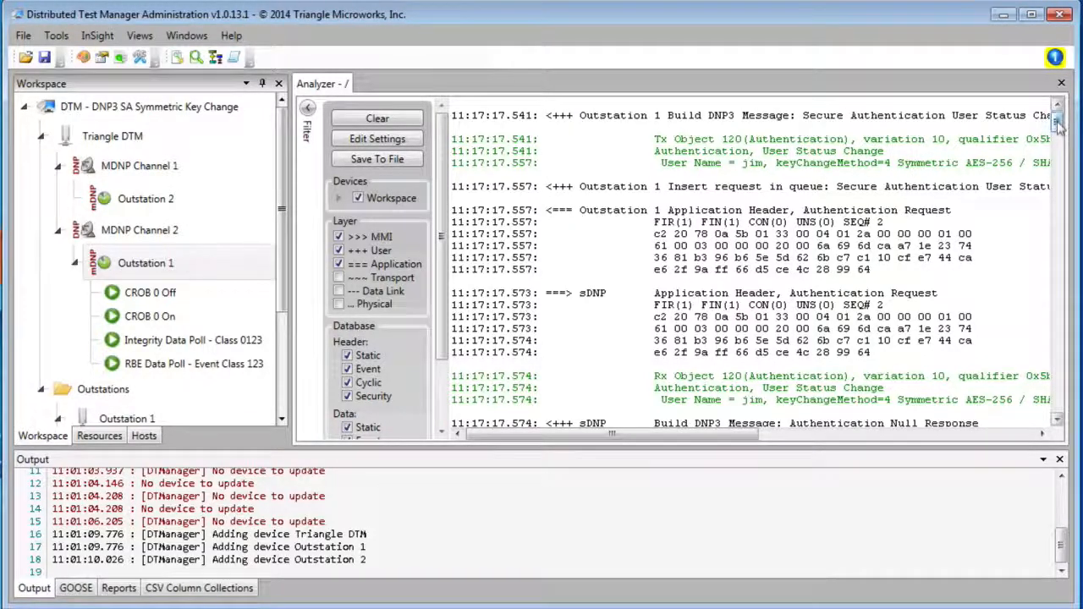
{"action": "left_click_drag", "start_coordinate": [1056, 125], "coordinate": [1057, 404]}
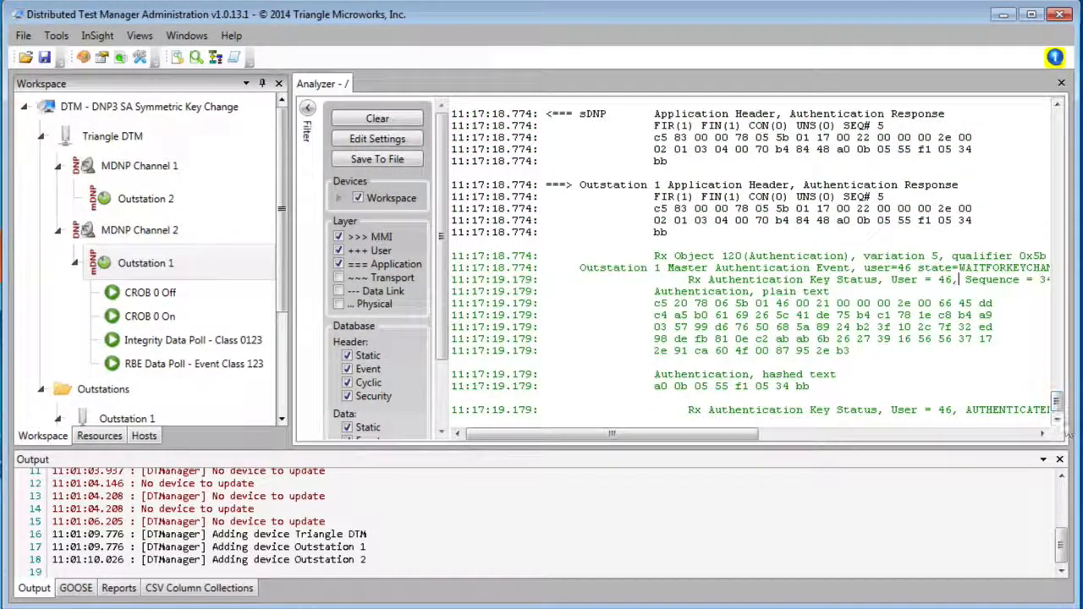
{"action": "left_click", "coordinate": [404, 121]}
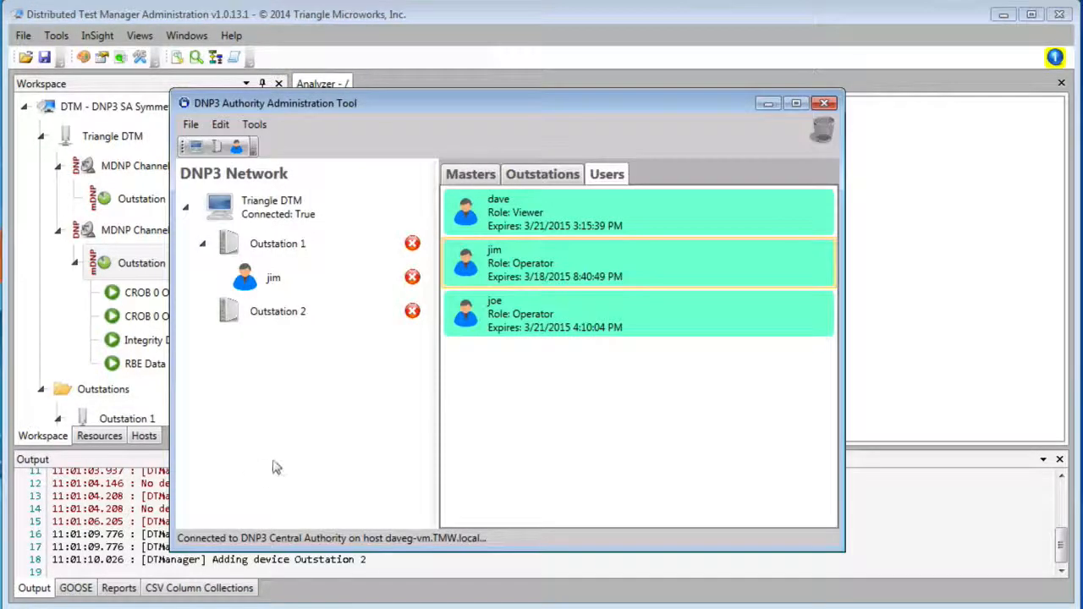
Step: Assign the Operator user expiring 3/21/2015 to Outstation 2 in the authority tool and clear the resulting Distributed Test Manager analyzer log
{"action": "left_click_drag", "start_coordinate": [496, 315], "coordinate": [283, 322]}
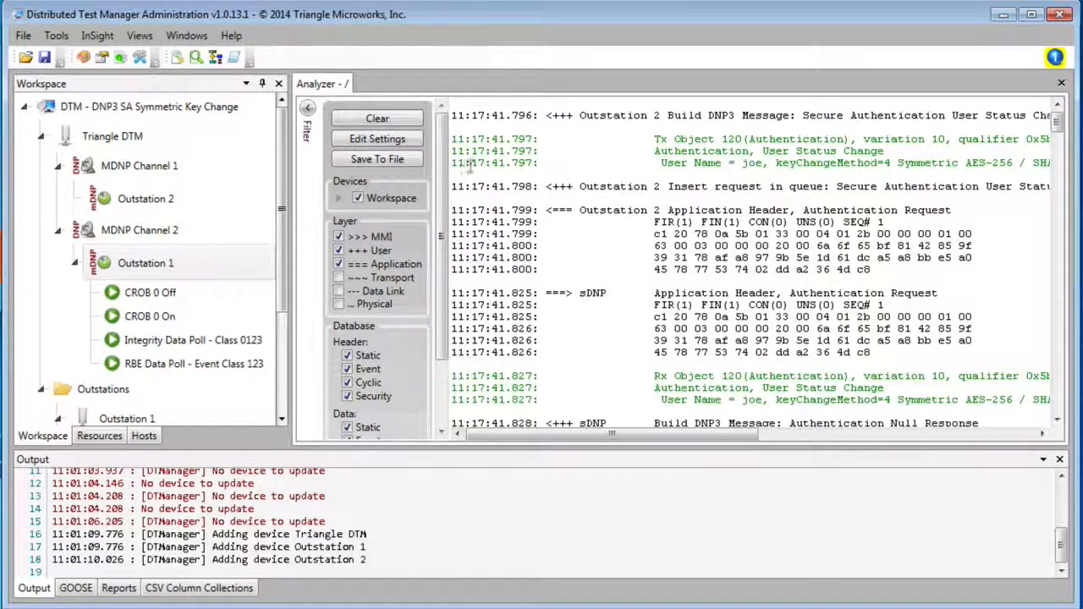
{"action": "left_click", "coordinate": [394, 120]}
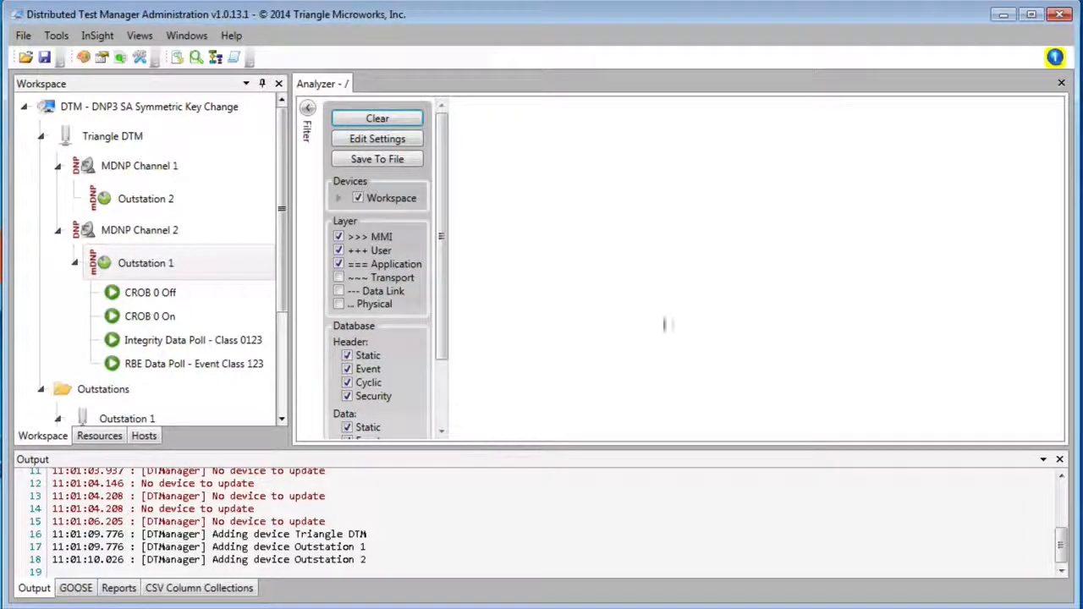
Step: Switch to the DNP3 Authority Administration Tool and assign the Viewer user to both Outstation 1 and Outstation 2
{"action": "left_click", "coordinate": [360, 607]}
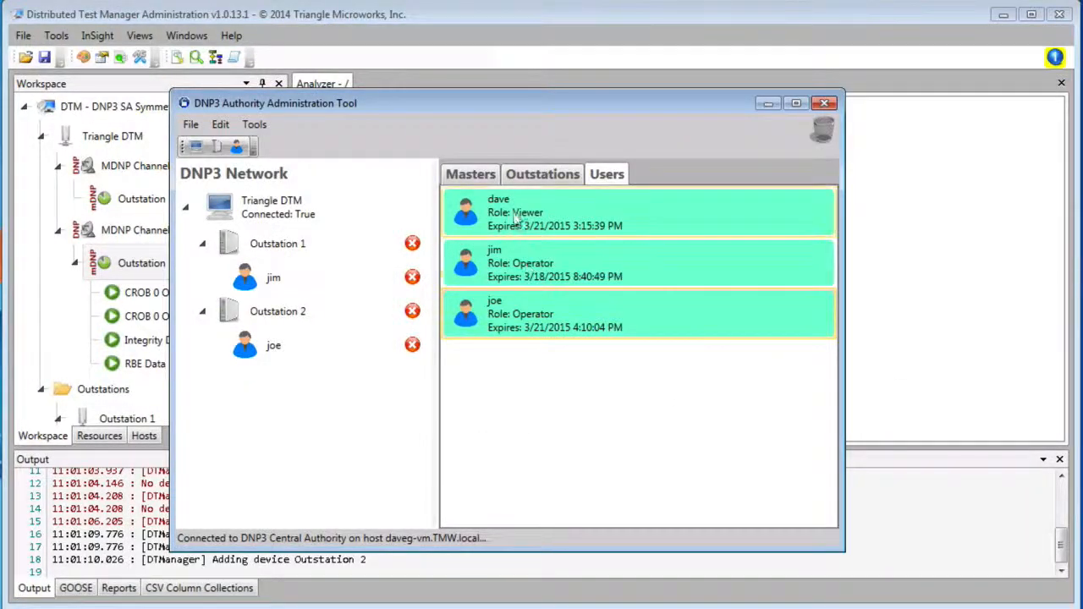
{"action": "left_click_drag", "start_coordinate": [513, 213], "coordinate": [287, 250]}
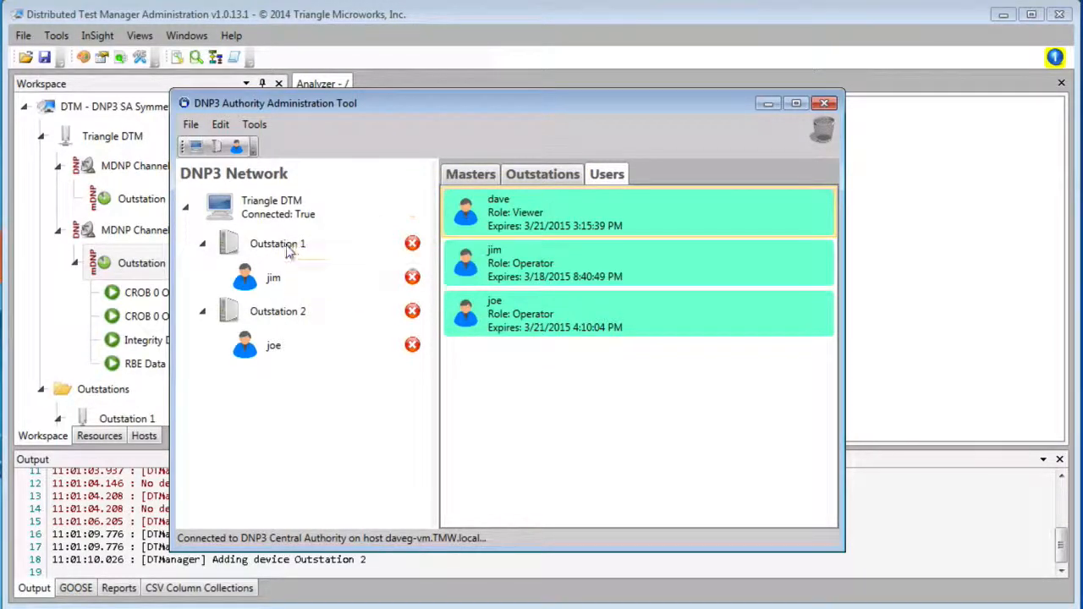
{"action": "left_click_drag", "start_coordinate": [512, 207], "coordinate": [288, 355]}
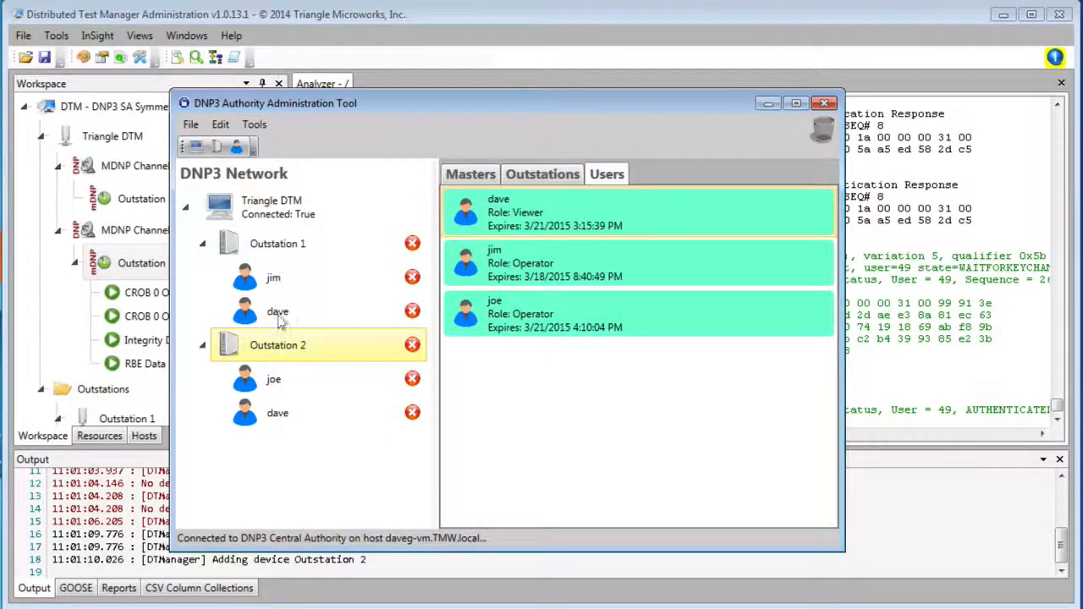
{"action": "left_click", "coordinate": [271, 286]}
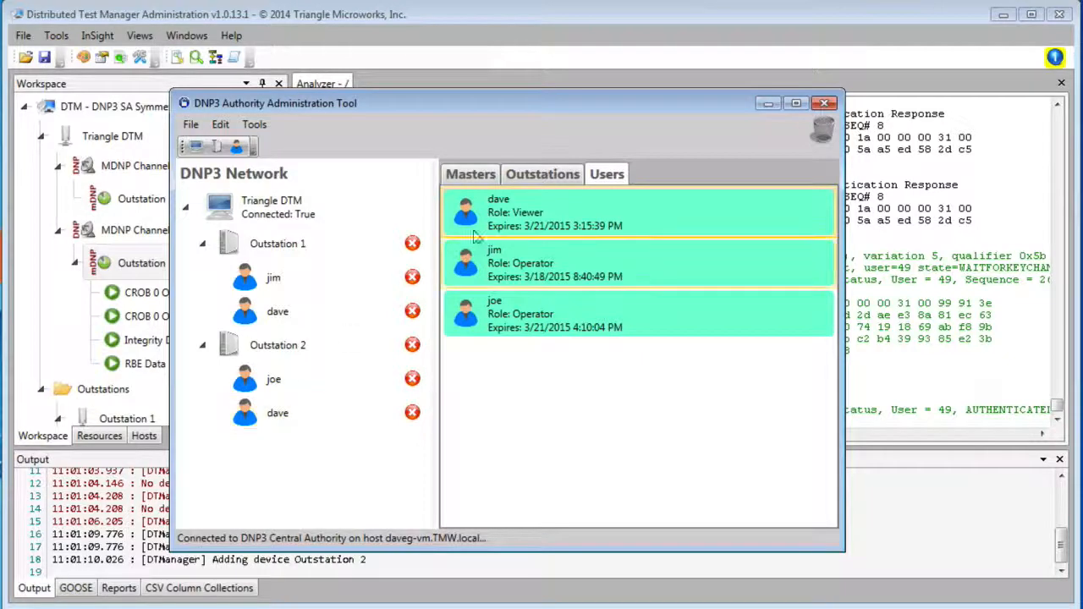
Step: Clear the Distributed Test Manager analyzer log and submit Outstation 1's CROB 0 On command with its Operator as the secure authentication user
{"action": "left_click", "coordinate": [768, 103]}
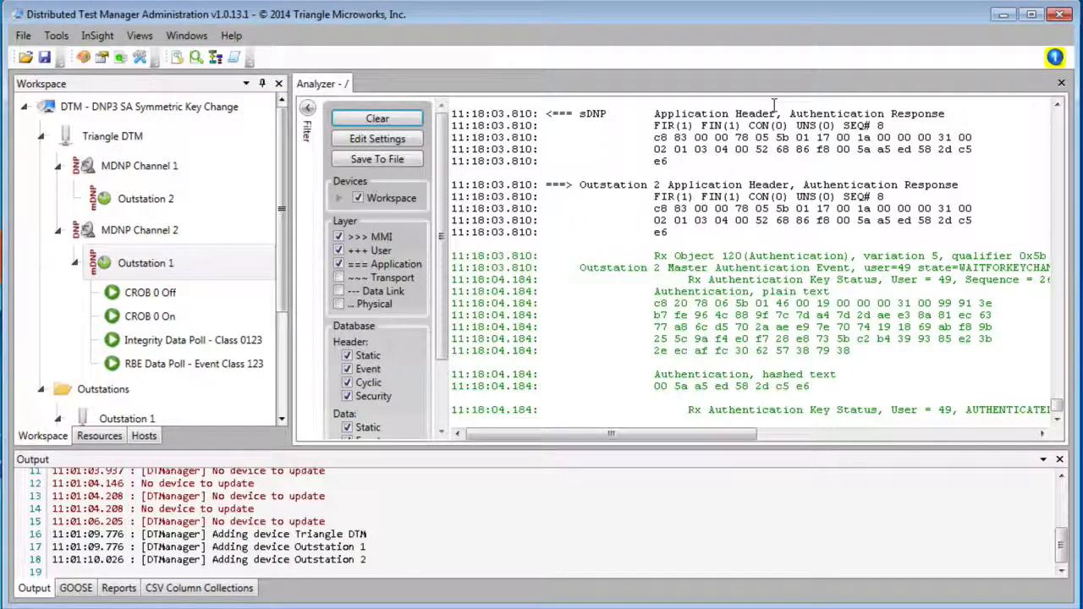
{"action": "left_click", "coordinate": [406, 123]}
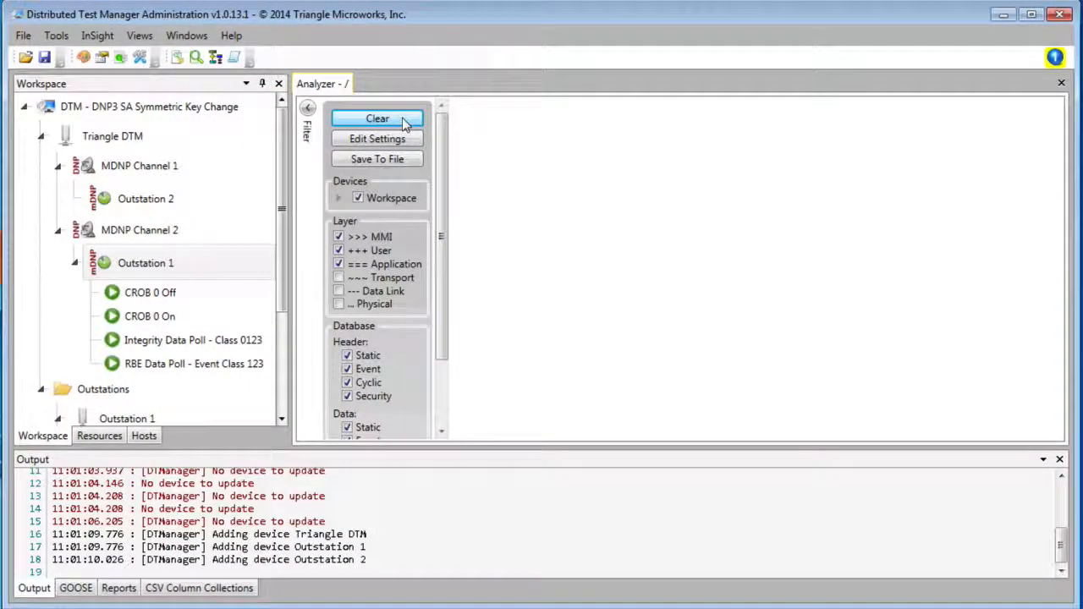
{"action": "right_click", "coordinate": [171, 318]}
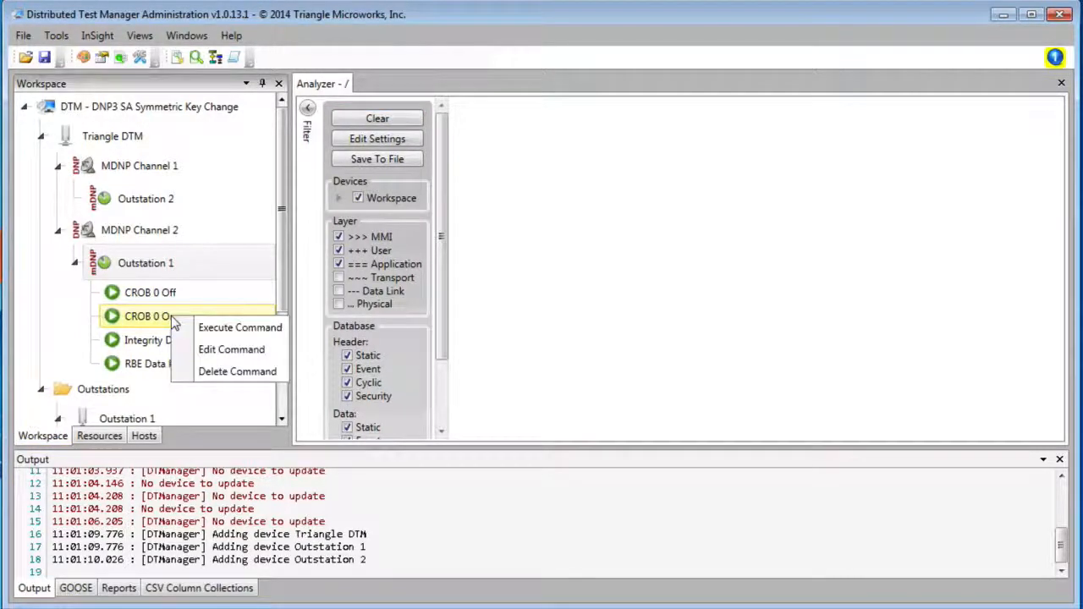
{"action": "left_click", "coordinate": [230, 350]}
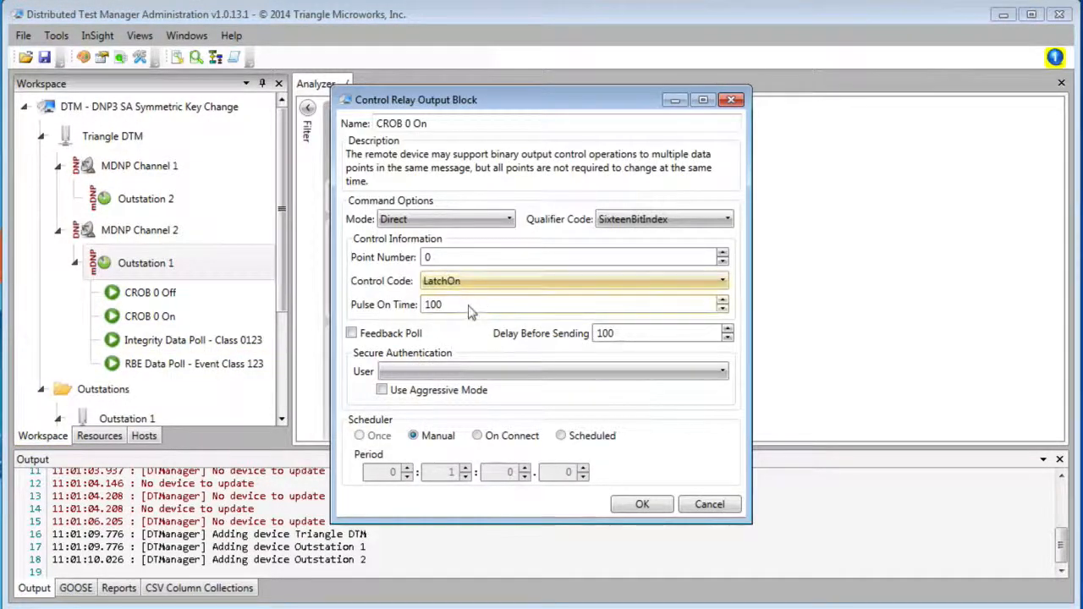
{"action": "left_click", "coordinate": [443, 373]}
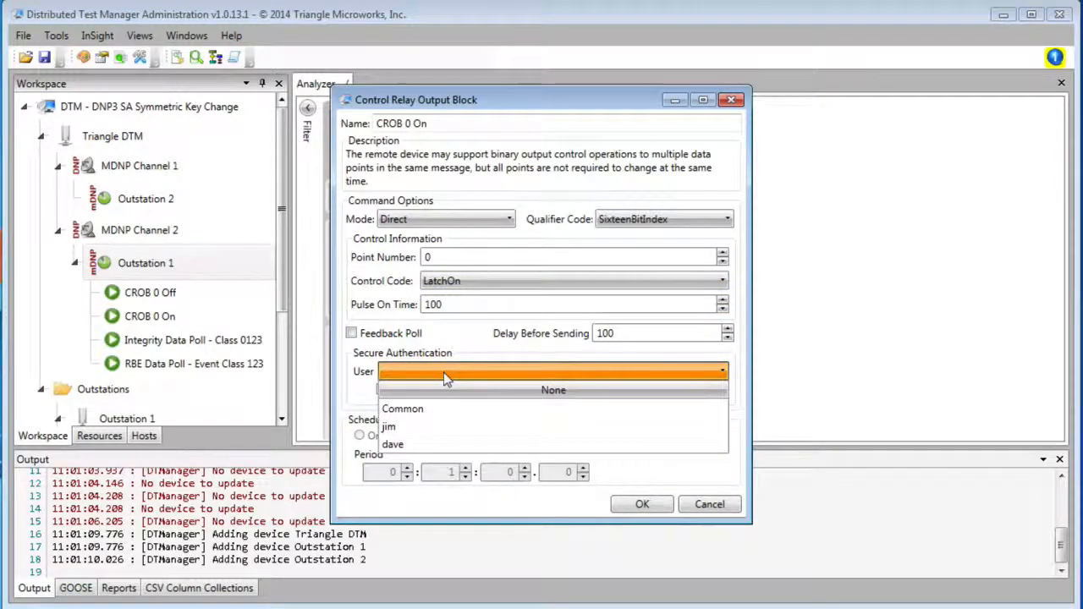
{"action": "left_click", "coordinate": [391, 429]}
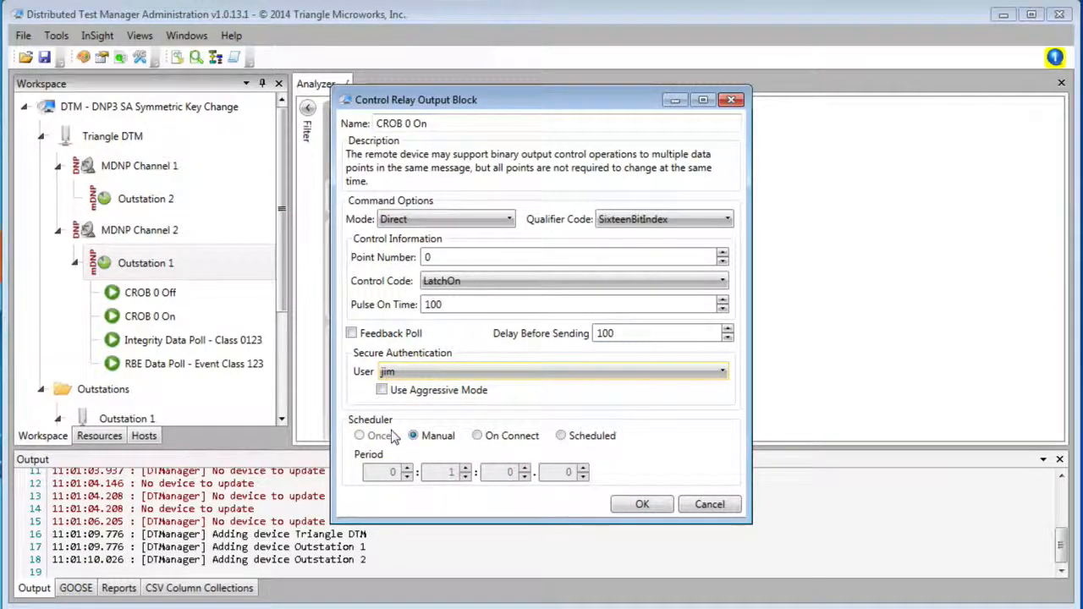
{"action": "left_click", "coordinate": [643, 505]}
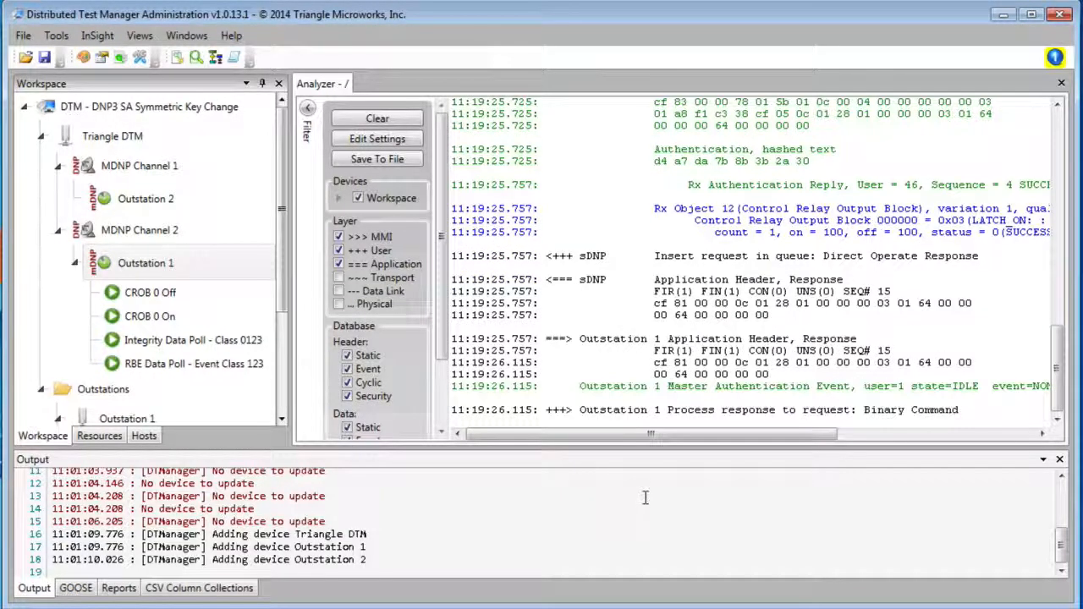
Step: Change the secure authentication user of Outstation 1's CROB 0 Off command to the Viewer, clear the analyzer log, and submit the command
{"action": "right_click", "coordinate": [150, 297]}
{"action": "left_click", "coordinate": [197, 331]}
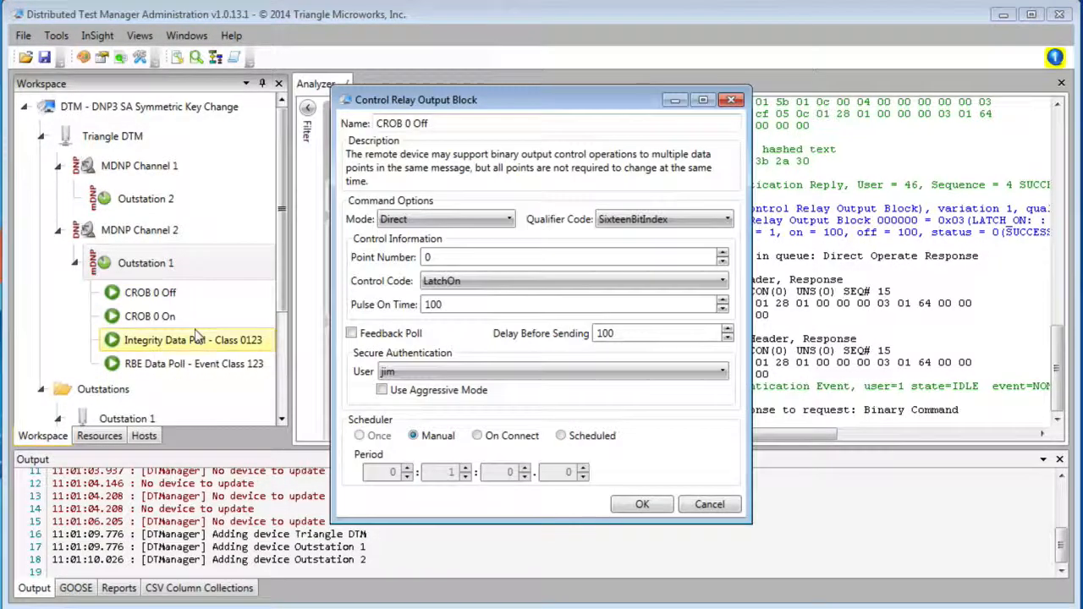
{"action": "left_click", "coordinate": [405, 374]}
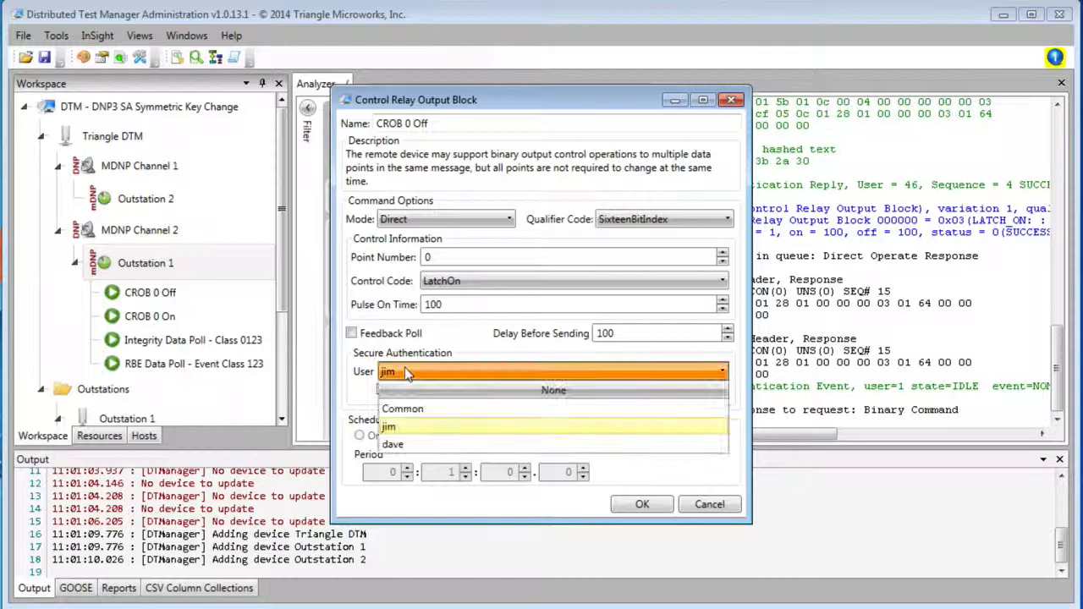
{"action": "left_click", "coordinate": [412, 446]}
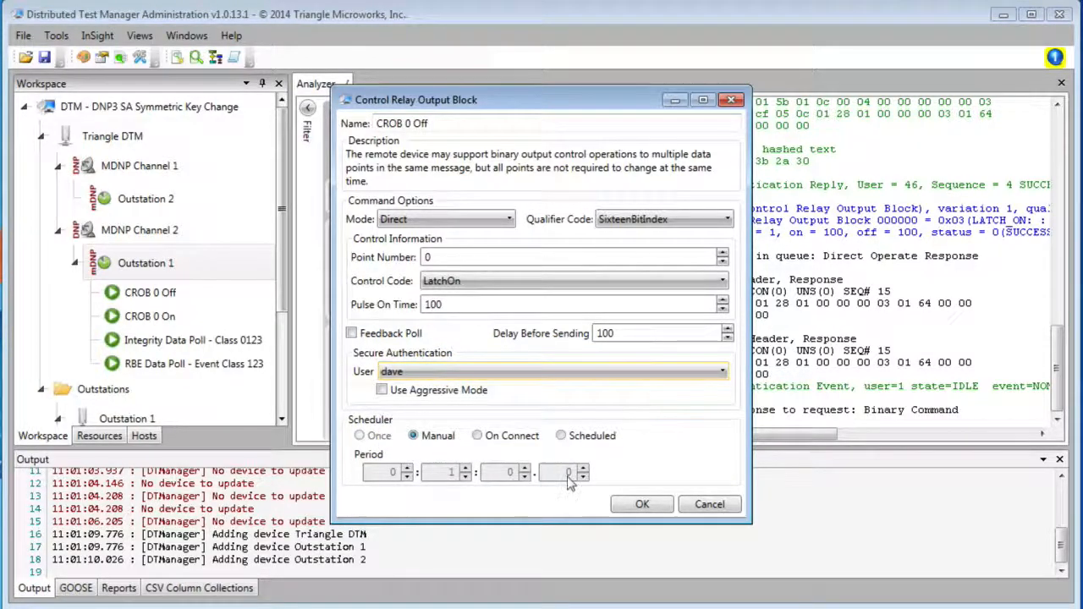
{"action": "left_click_drag", "start_coordinate": [419, 104], "coordinate": [576, 125]}
{"action": "left_click", "coordinate": [377, 119]}
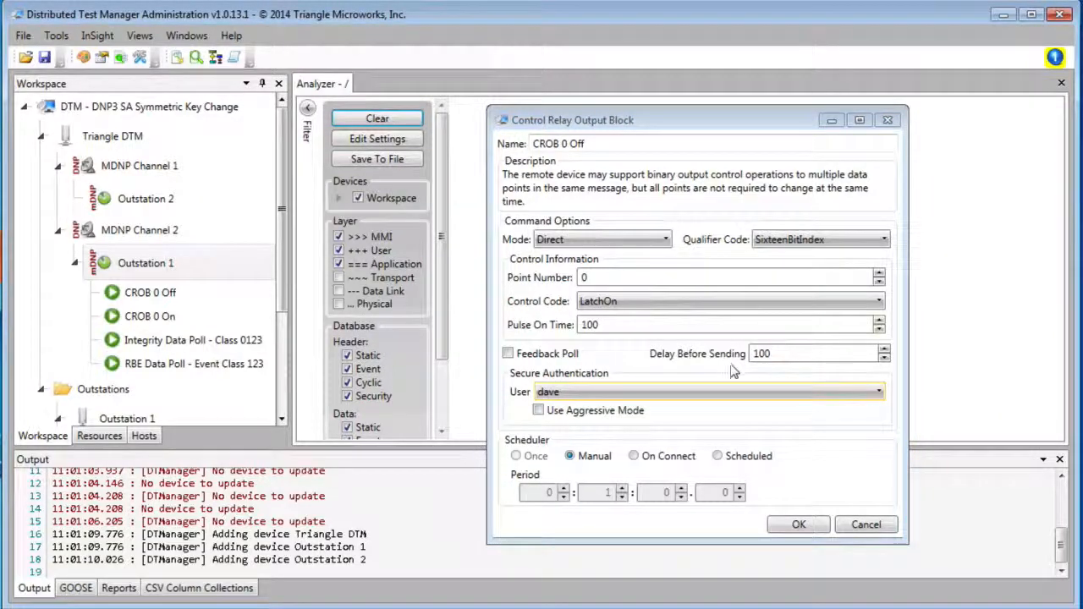
{"action": "left_click", "coordinate": [799, 526]}
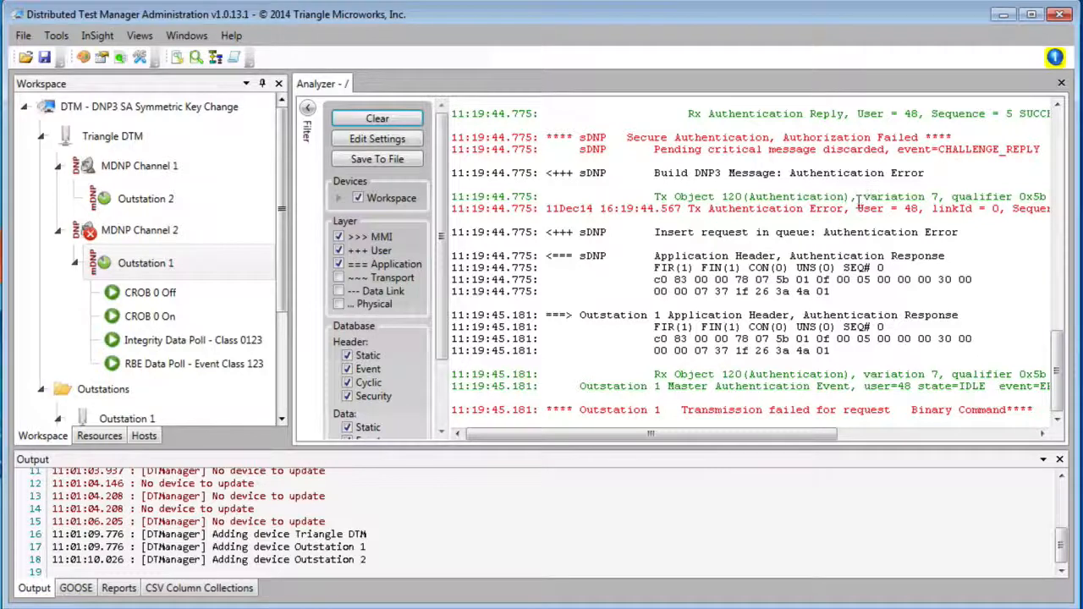
Step: Clear the analyzer log and the errors on MDNP Channel 2
{"action": "left_click", "coordinate": [371, 117]}
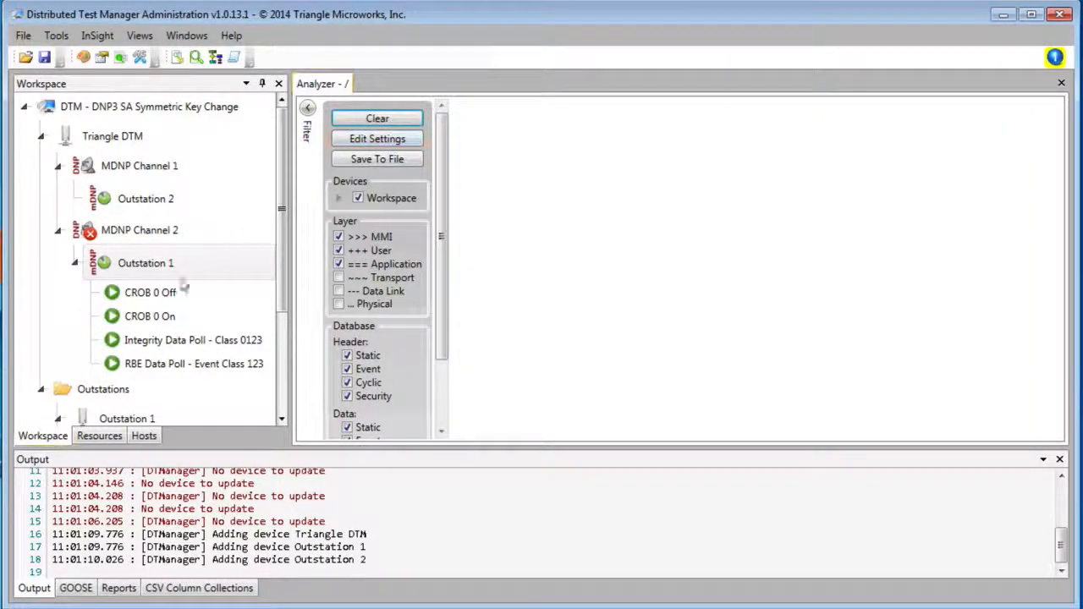
{"action": "left_click", "coordinate": [88, 237]}
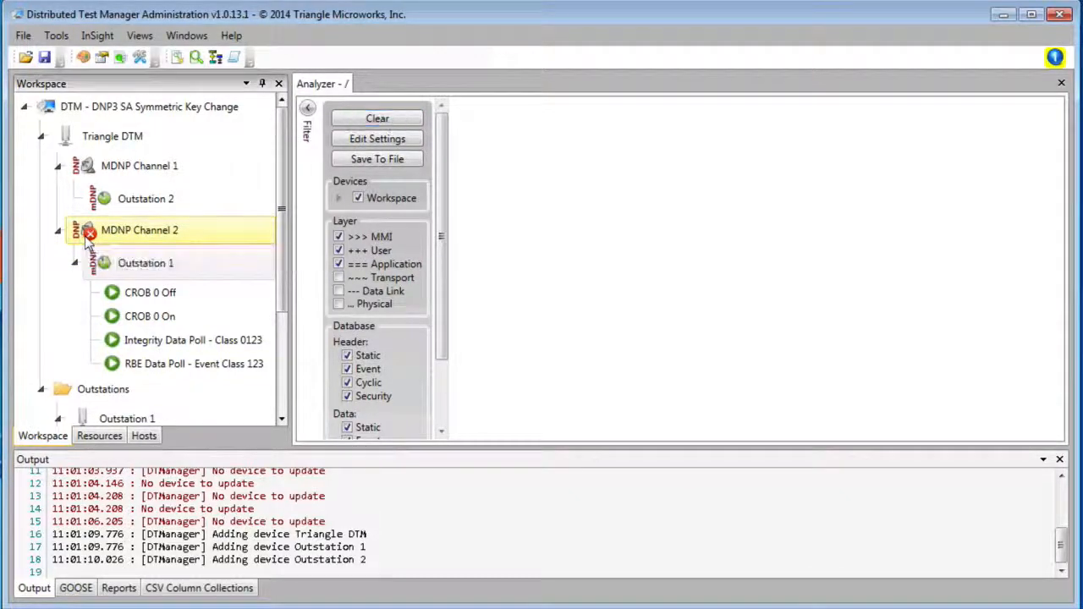
{"action": "right_click", "coordinate": [88, 240]}
{"action": "mouse_move", "coordinate": [105, 251]}
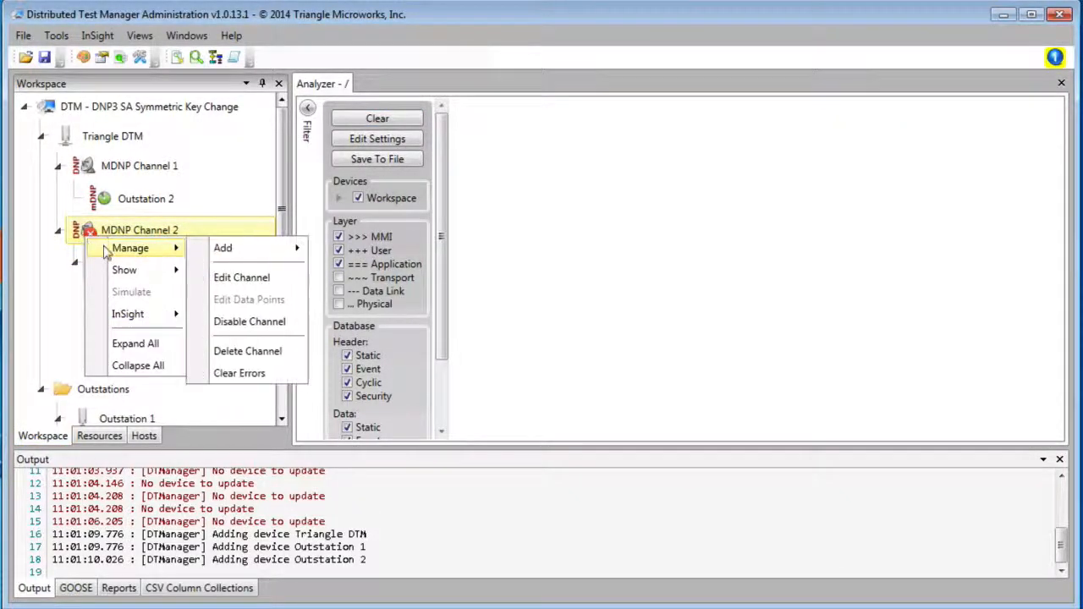
{"action": "left_click", "coordinate": [239, 373]}
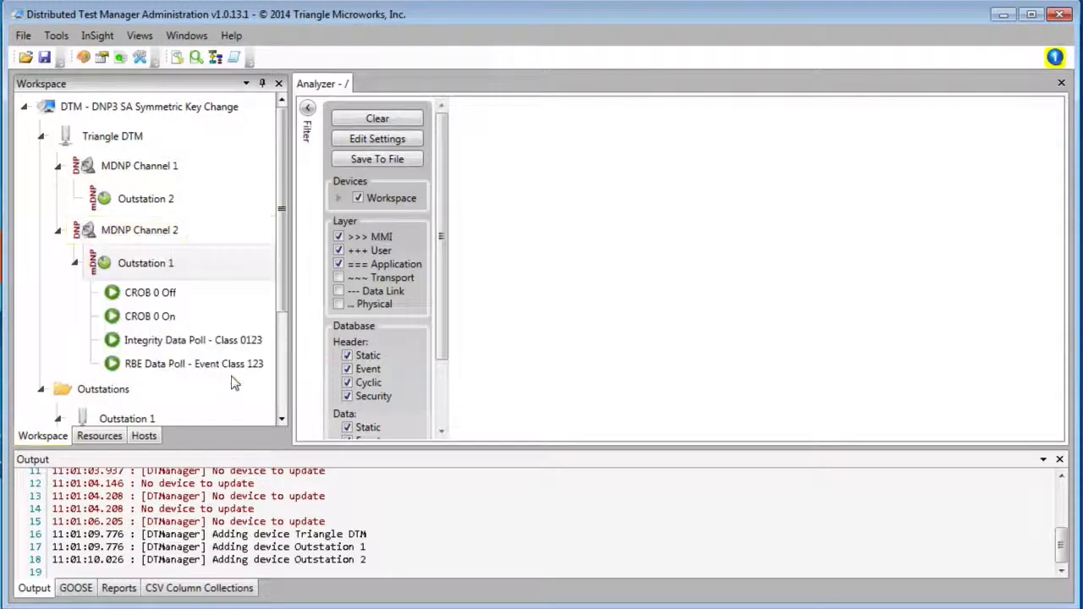
Step: Send a Control Relay Output Block command to Outstation 2 with its Operator as the secure authentication user
{"action": "left_click", "coordinate": [140, 211]}
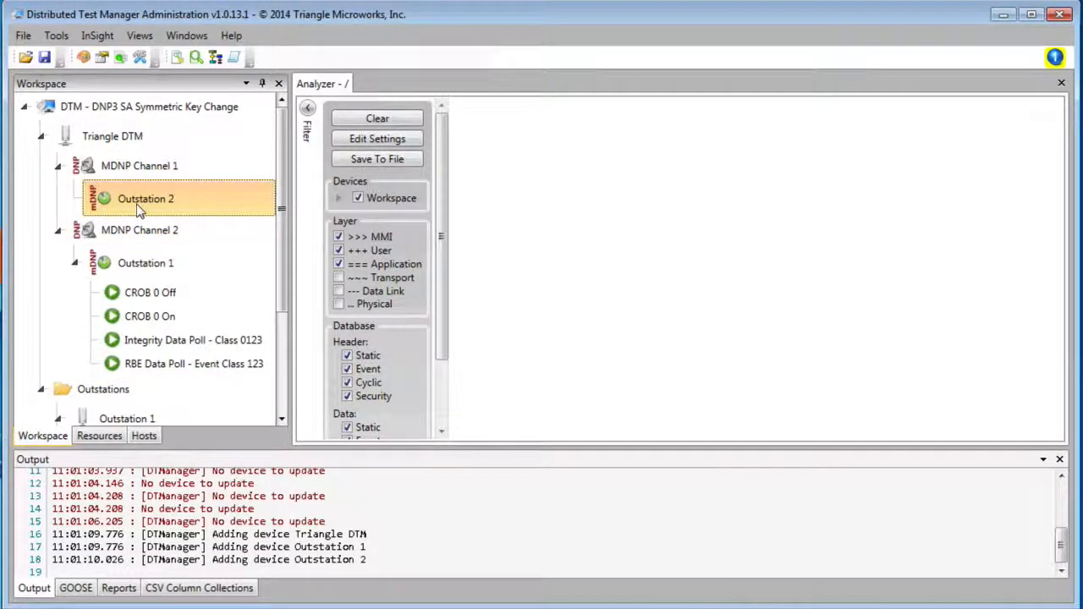
{"action": "right_click", "coordinate": [140, 212]}
{"action": "mouse_move", "coordinate": [185, 263]}
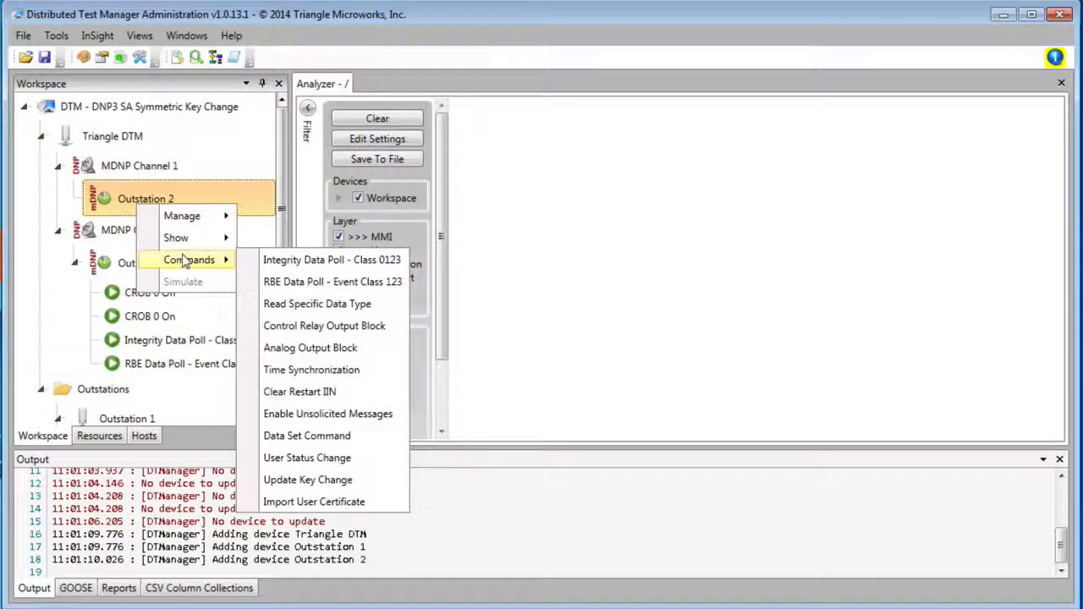
{"action": "left_click", "coordinate": [309, 330]}
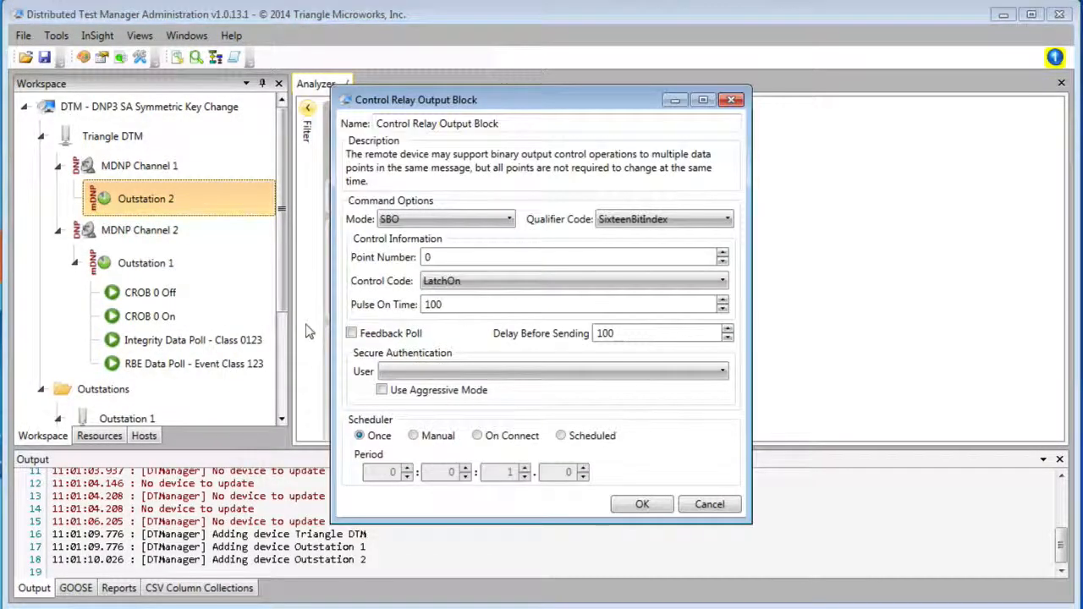
{"action": "left_click", "coordinate": [422, 375]}
{"action": "left_click", "coordinate": [403, 430]}
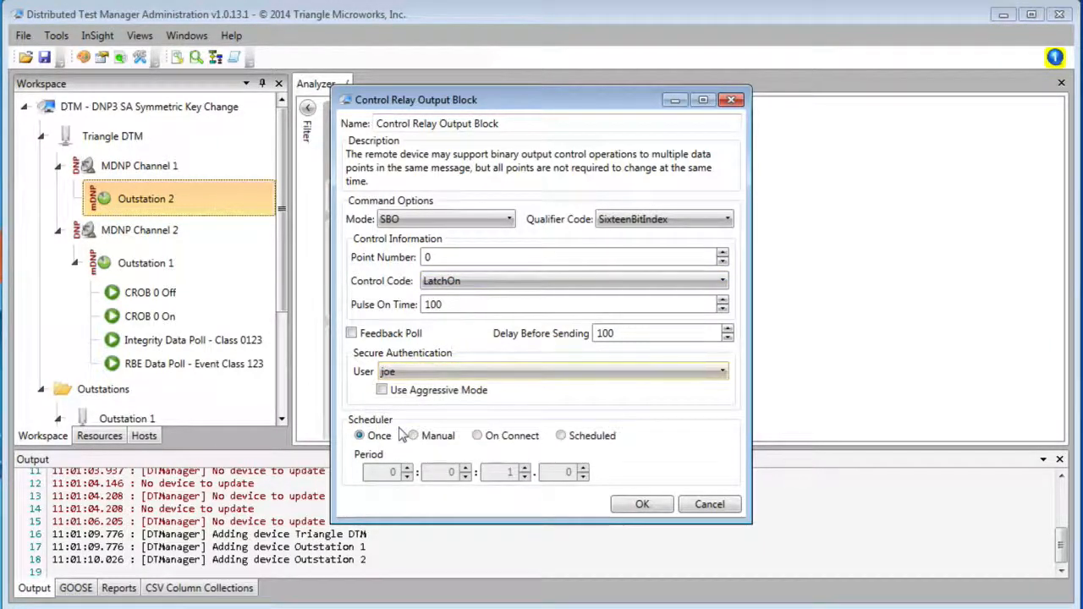
{"action": "left_click", "coordinate": [641, 504]}
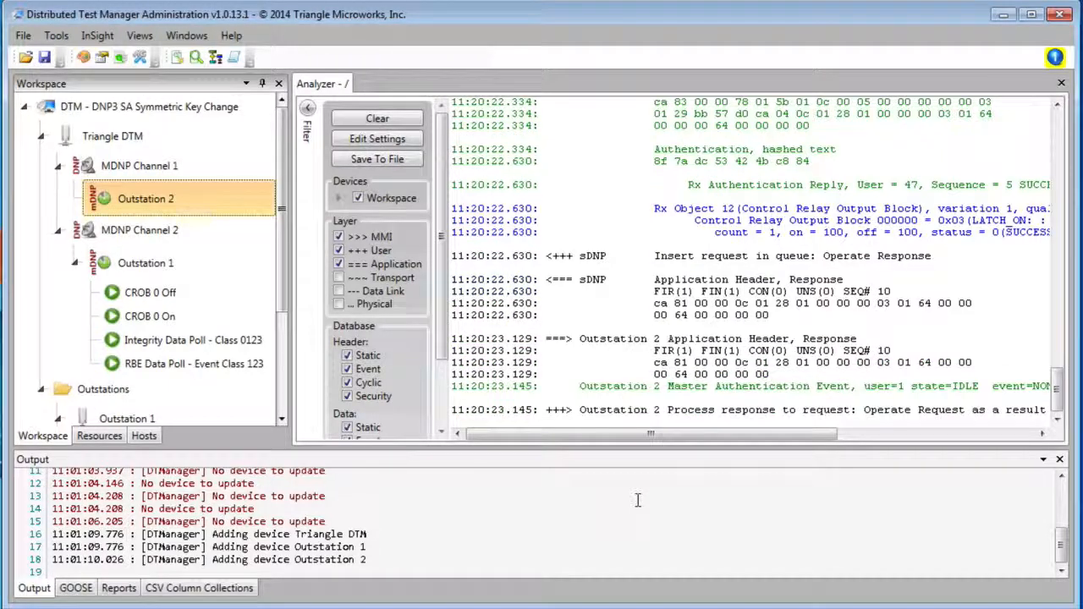
Step: Send a Control Relay Output Block command with control code LatchOff to Outstation 2, using the Viewer as the secure authentication user
{"action": "right_click", "coordinate": [176, 208]}
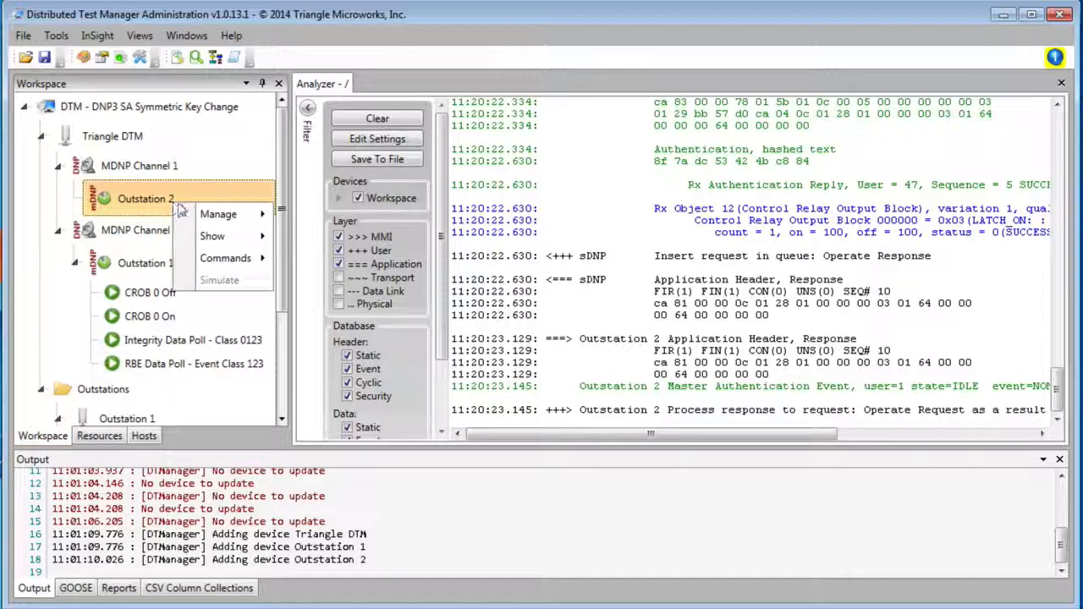
{"action": "mouse_move", "coordinate": [233, 258]}
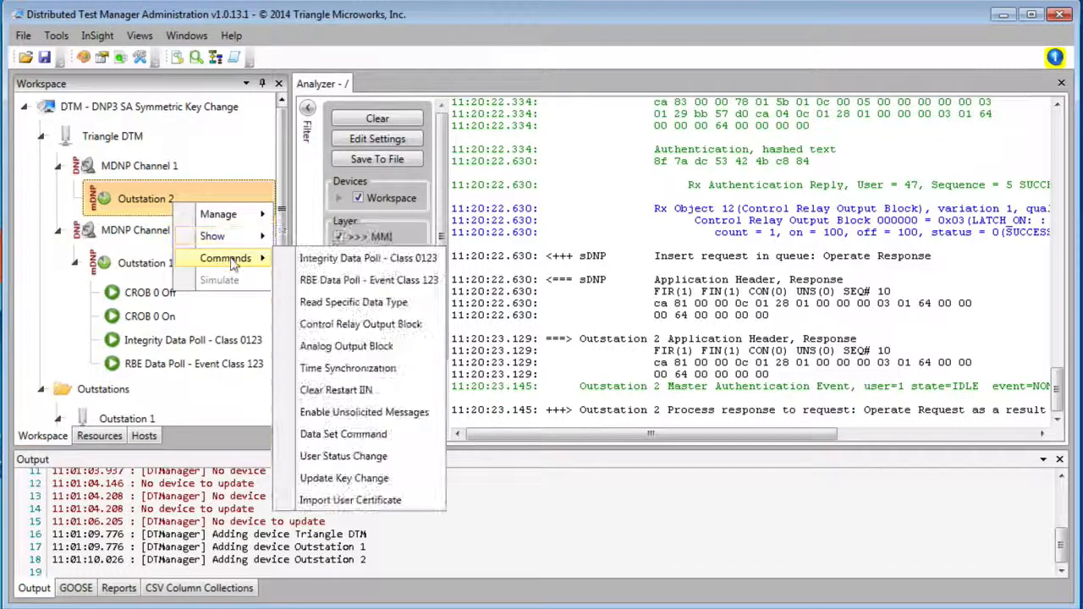
{"action": "left_click", "coordinate": [362, 327]}
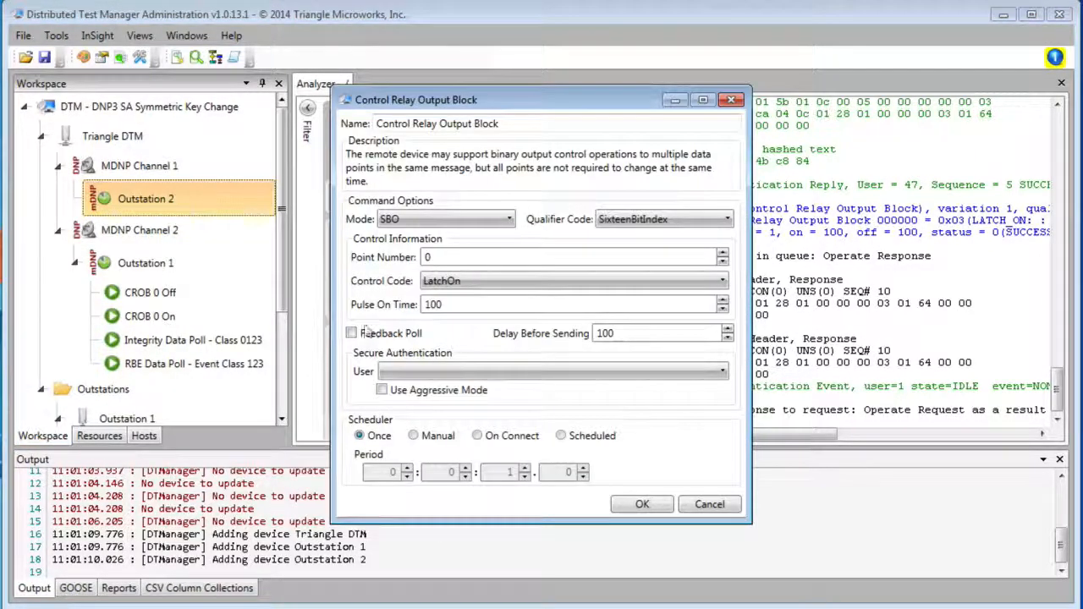
{"action": "left_click", "coordinate": [446, 282]}
{"action": "left_click", "coordinate": [446, 318]}
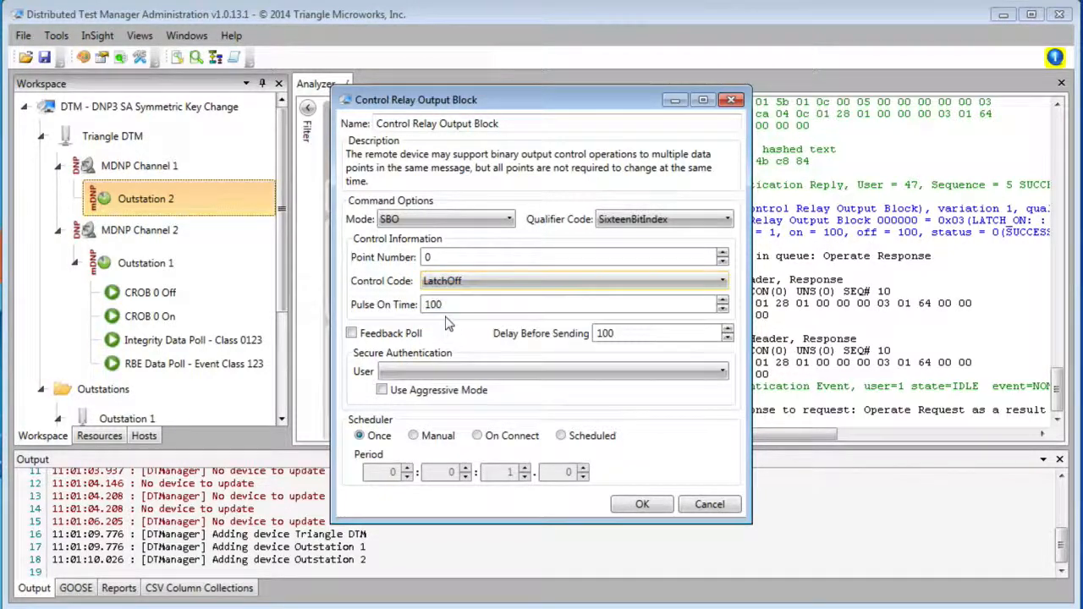
{"action": "left_click", "coordinate": [423, 372]}
{"action": "left_click", "coordinate": [400, 446]}
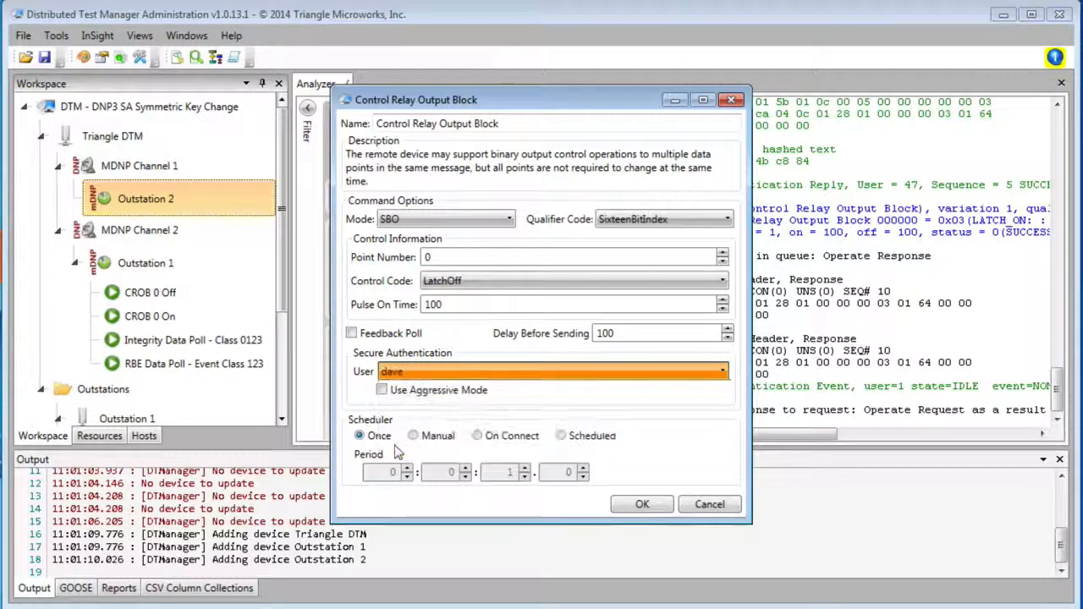
{"action": "left_click", "coordinate": [642, 505]}
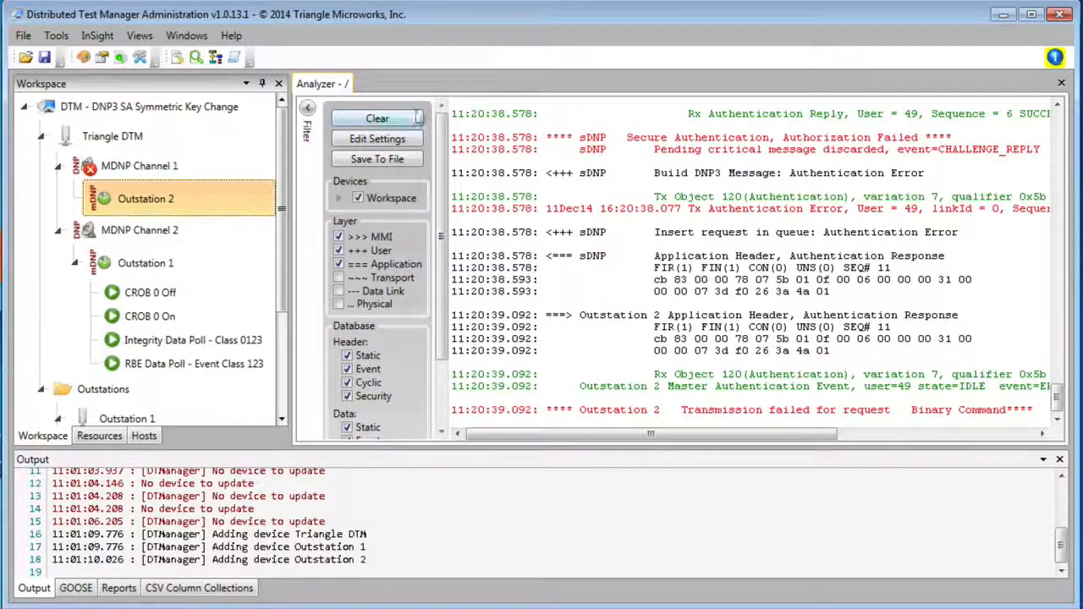
Step: Clear the analyzer log and the errors on MDNP Channel 1
{"action": "left_click", "coordinate": [402, 125]}
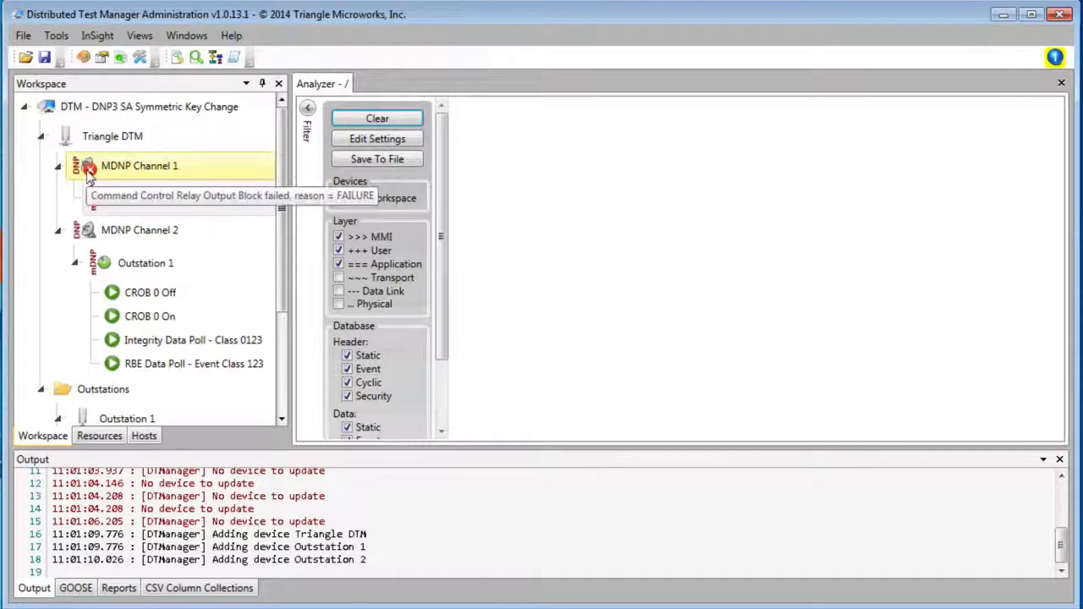
{"action": "right_click", "coordinate": [90, 173]}
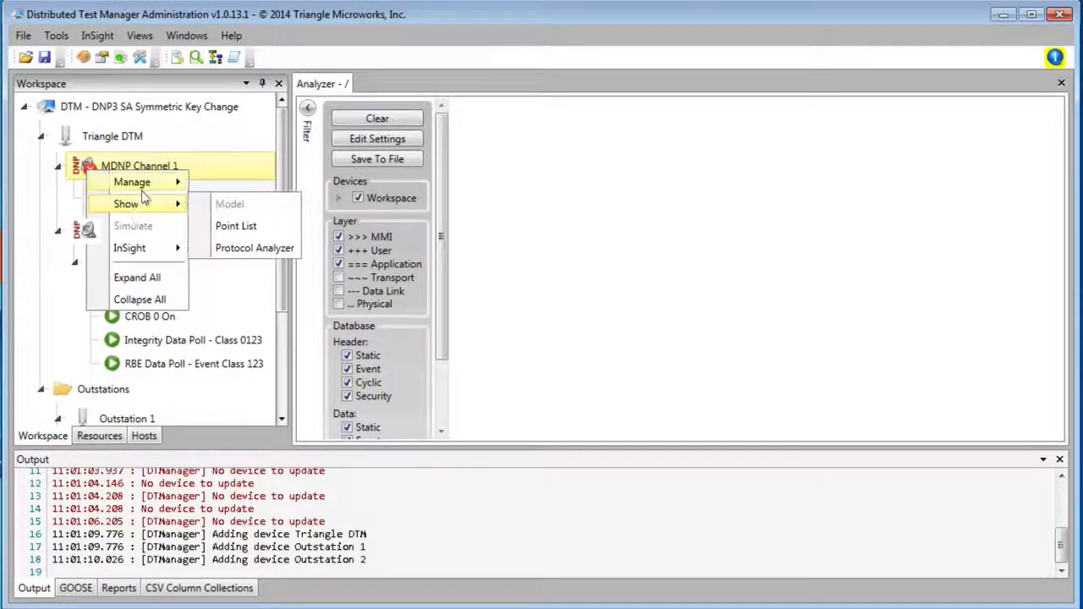
{"action": "mouse_move", "coordinate": [145, 183]}
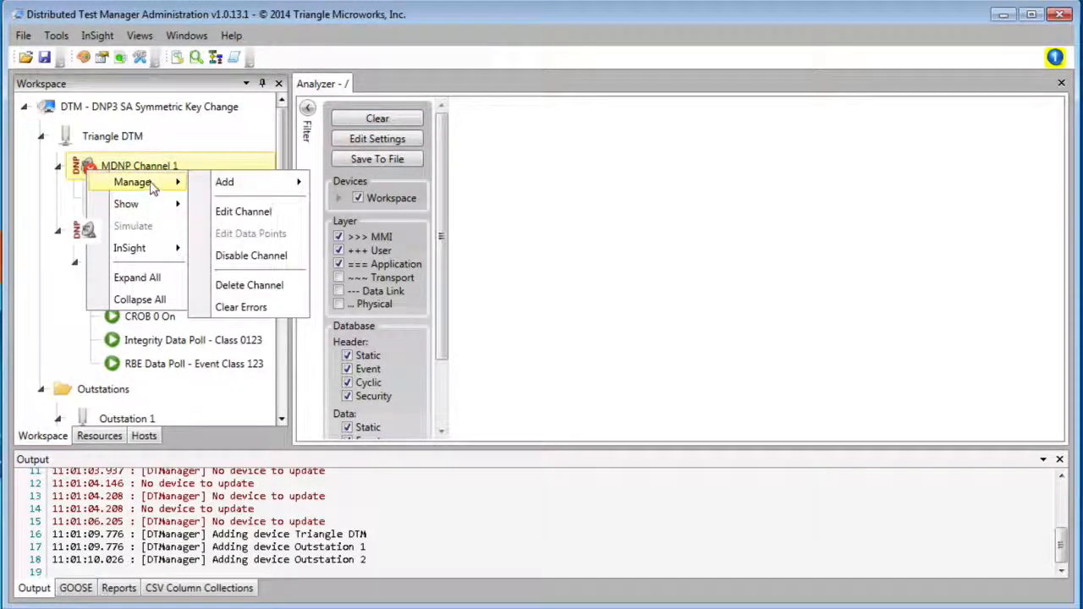
{"action": "left_click", "coordinate": [241, 308]}
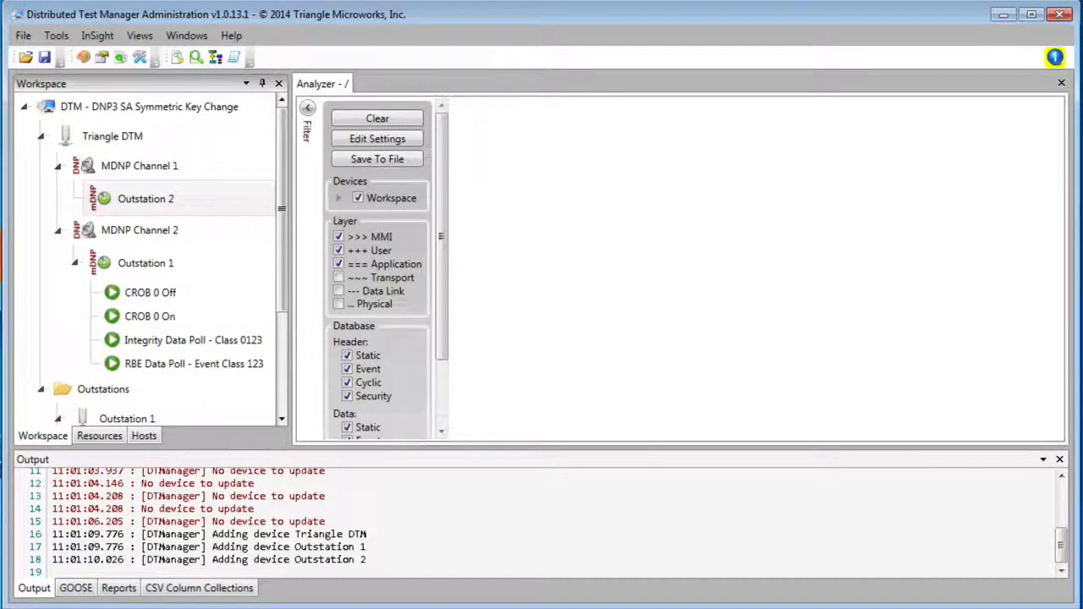
Step: In the DNP3 Authority Administration Tool, change the role of Outstation 1's Operator to Viewer, and clear the Distributed Test Manager analyzer log
{"action": "key", "text": "alt+Tab"}
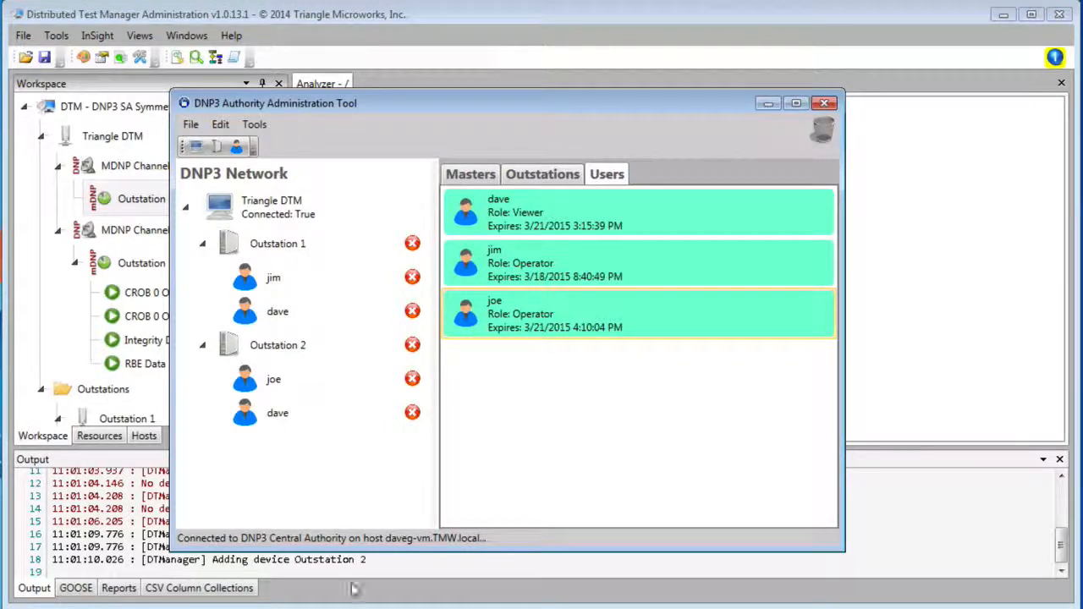
{"action": "double_click", "coordinate": [523, 269]}
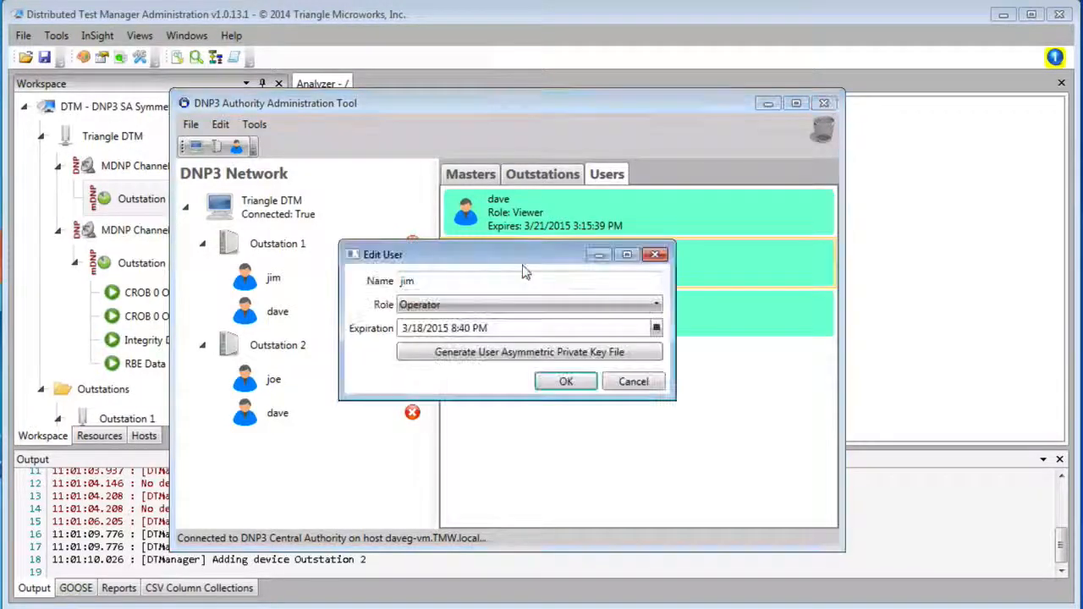
{"action": "left_click", "coordinate": [472, 312]}
{"action": "left_click", "coordinate": [448, 325]}
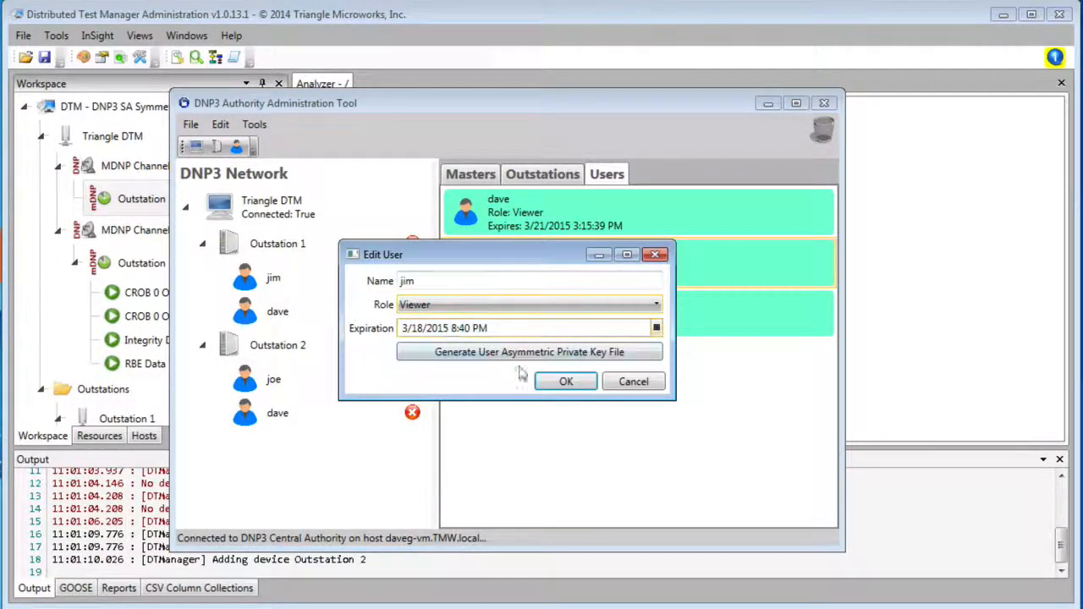
{"action": "left_click", "coordinate": [566, 382]}
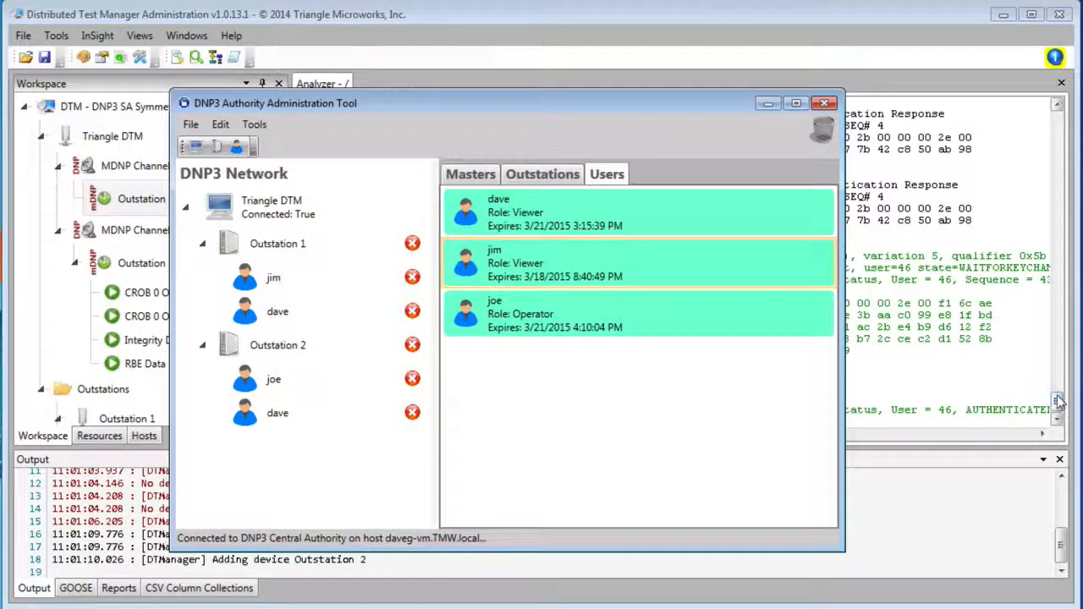
{"action": "mouse_move", "coordinate": [1059, 402]}
{"action": "left_mouse_down"}
{"action": "mouse_move", "coordinate": [1065, 149]}
{"action": "mouse_move", "coordinate": [1064, 412]}
{"action": "left_mouse_up"}
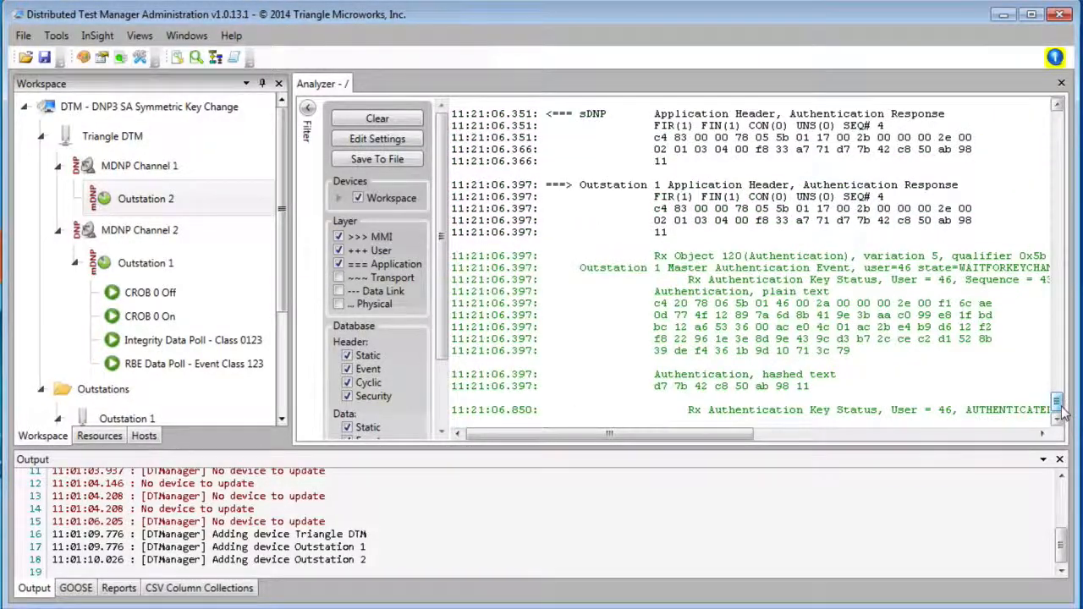
{"action": "left_click", "coordinate": [404, 126]}
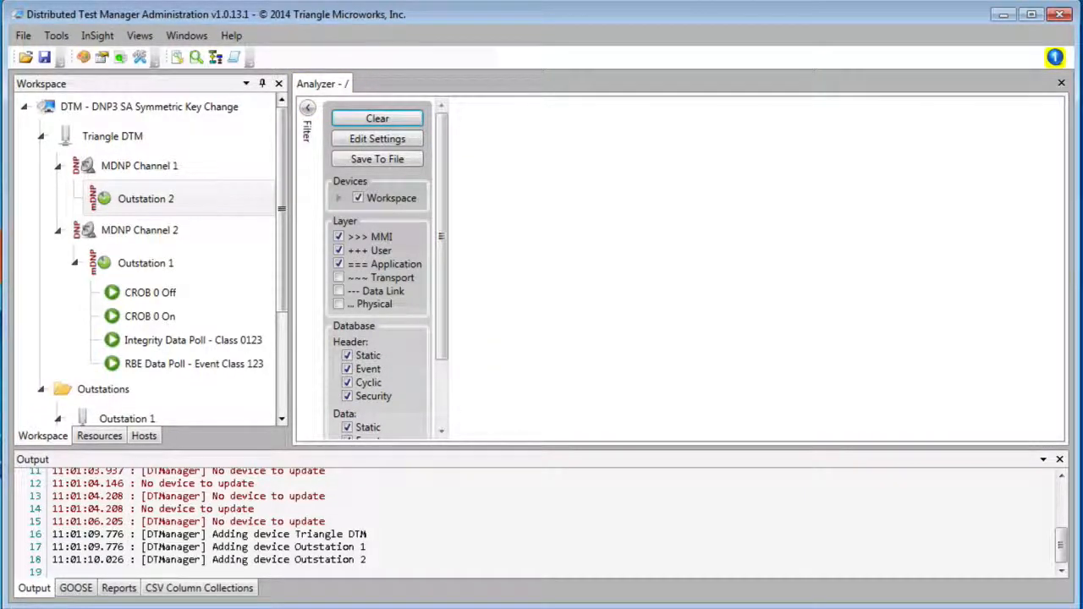
Step: Assign Outstation 2's Operator to Outstation 1 in the DNP3 Authority Administration Tool, and clear the Distributed Test Manager analyzer log
{"action": "left_click", "coordinate": [233, 608]}
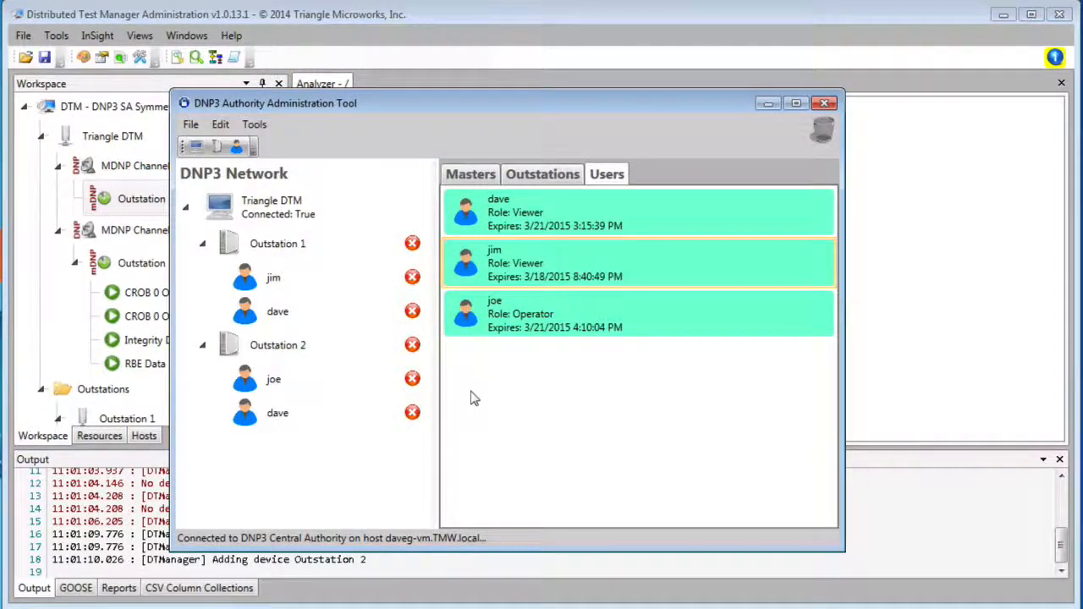
{"action": "left_click_drag", "start_coordinate": [495, 329], "coordinate": [287, 248]}
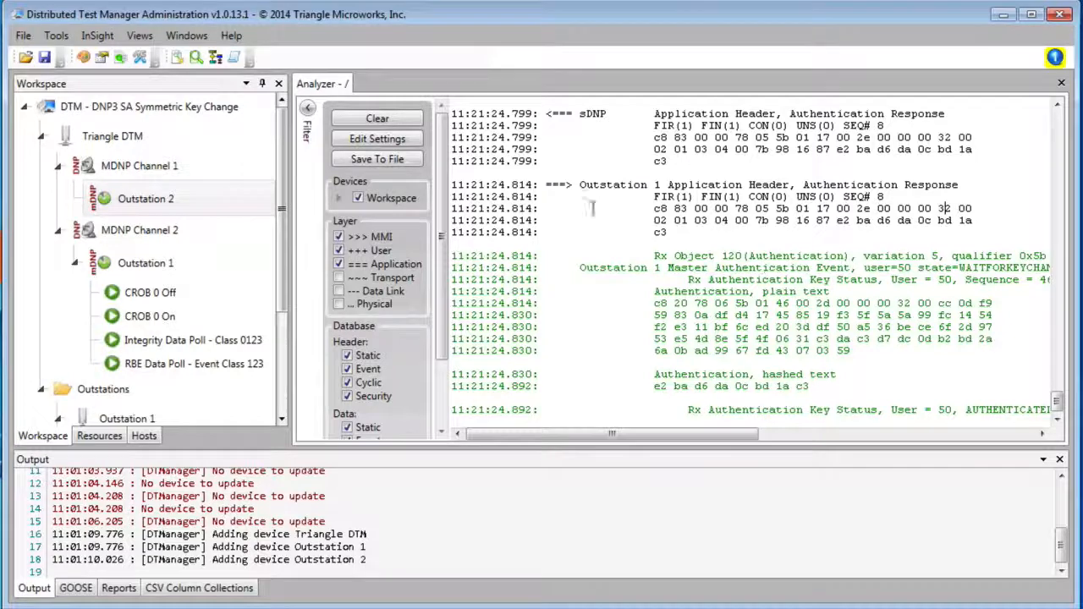
{"action": "left_click", "coordinate": [406, 121]}
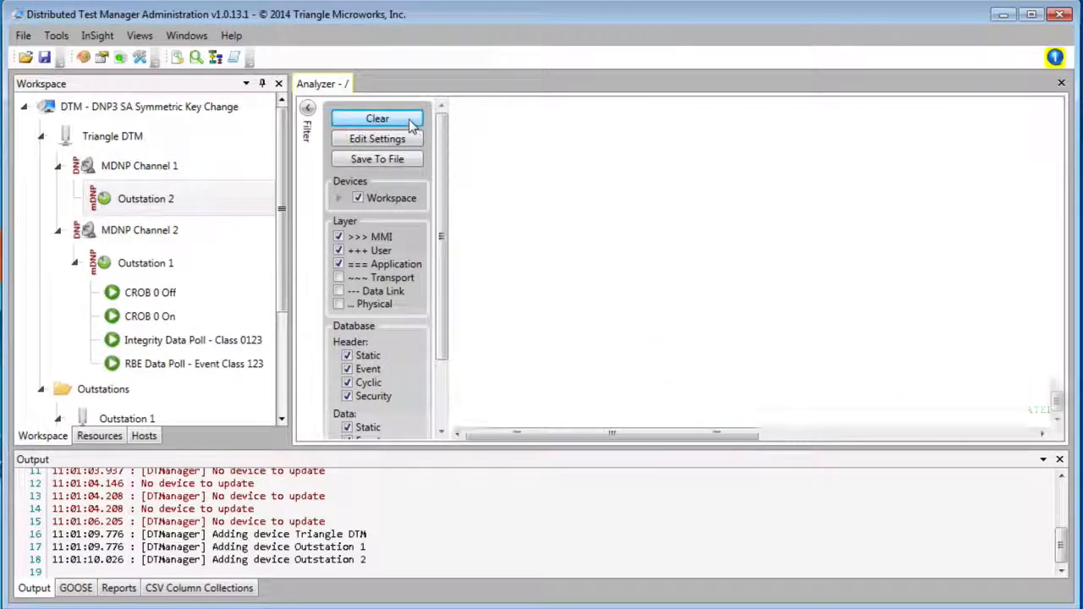
Step: Submit Outstation 1's CROB 0 On command, keeping the user whose role was changed to Viewer as the secure authentication user
{"action": "right_click", "coordinate": [145, 322]}
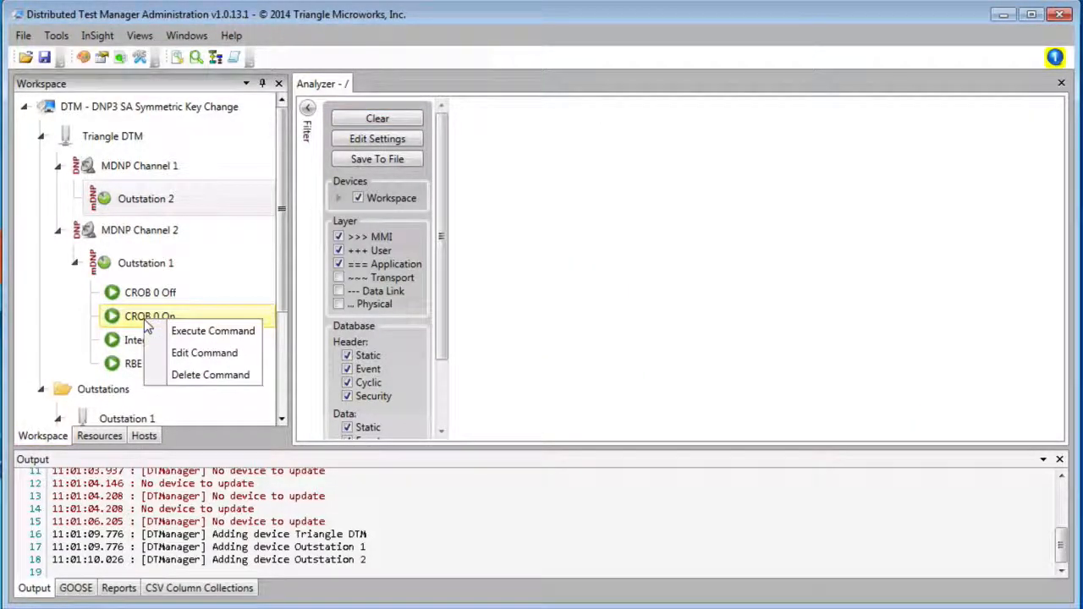
{"action": "left_click", "coordinate": [194, 353]}
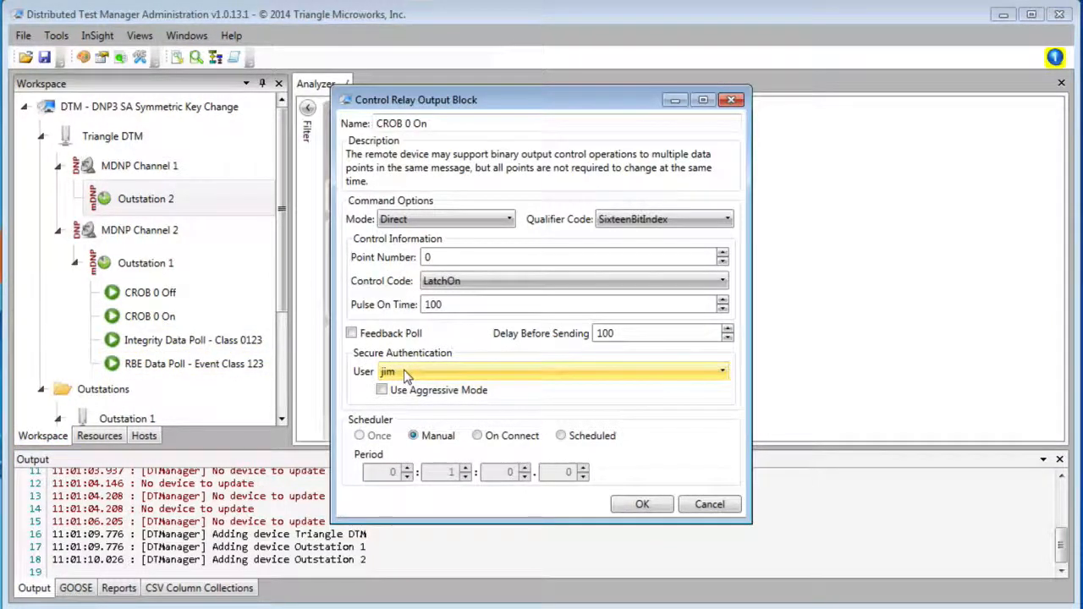
{"action": "left_click", "coordinate": [642, 504]}
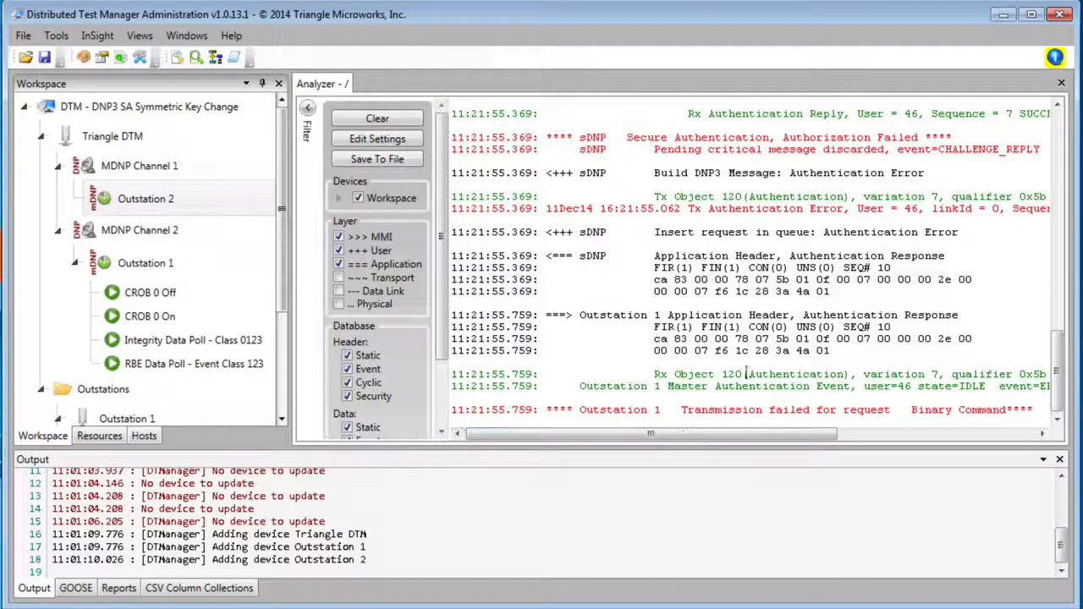
Step: Clear the analyzer log and submit Outstation 1's CROB 0 On command with the newly assigned Operator as the secure authentication user
{"action": "left_click", "coordinate": [375, 121]}
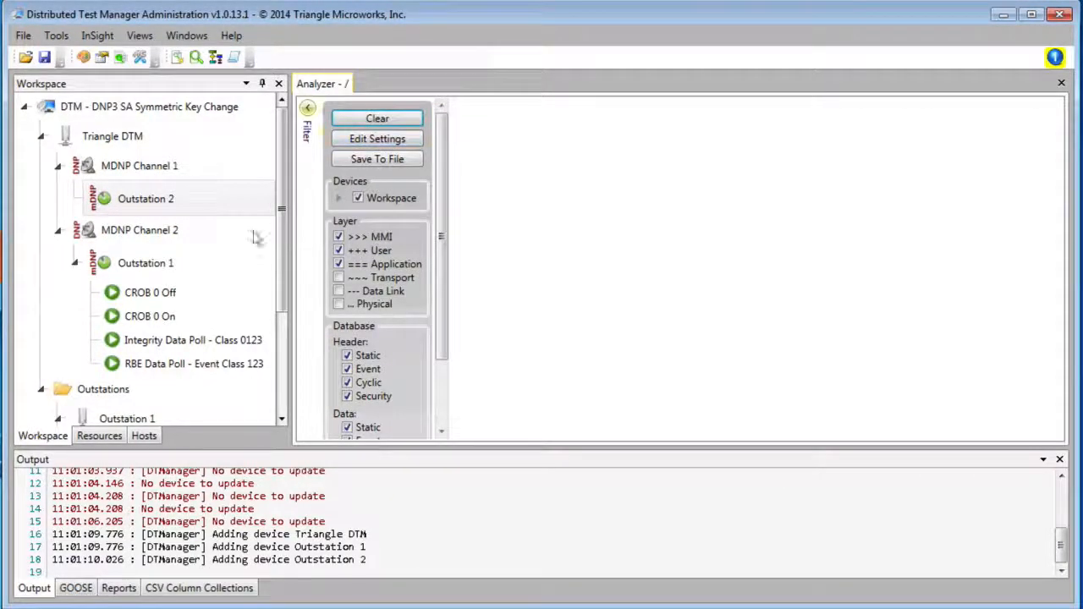
{"action": "right_click", "coordinate": [158, 319]}
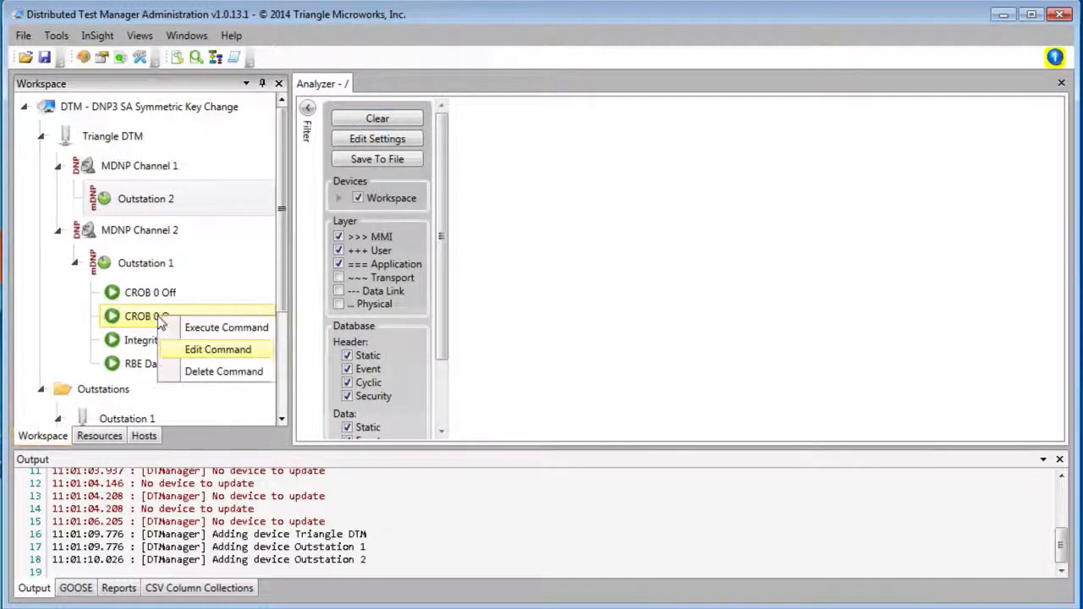
{"action": "left_click", "coordinate": [199, 348]}
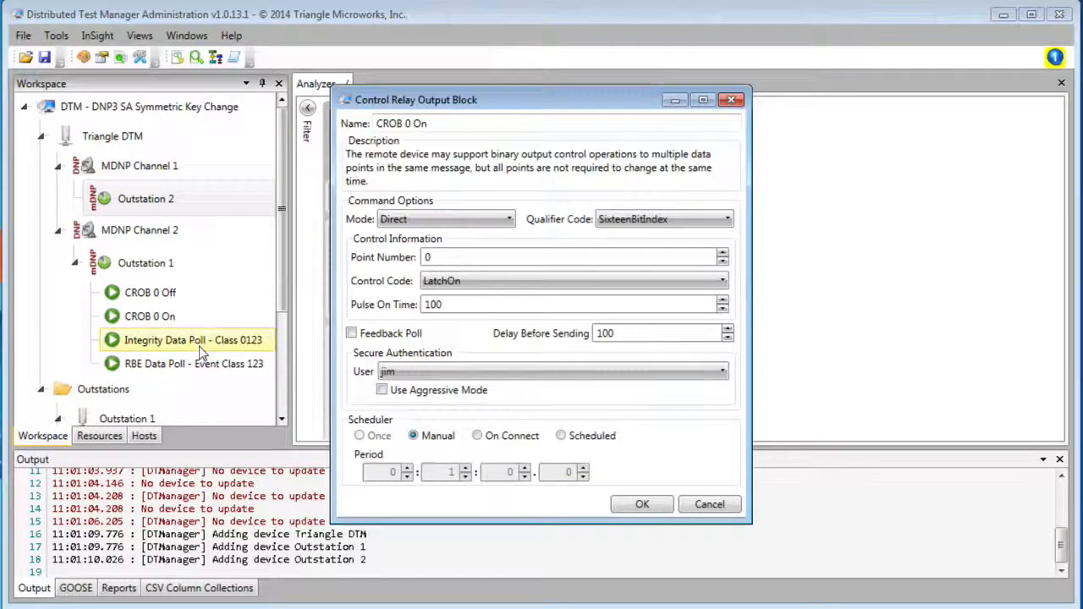
{"action": "left_click", "coordinate": [452, 372]}
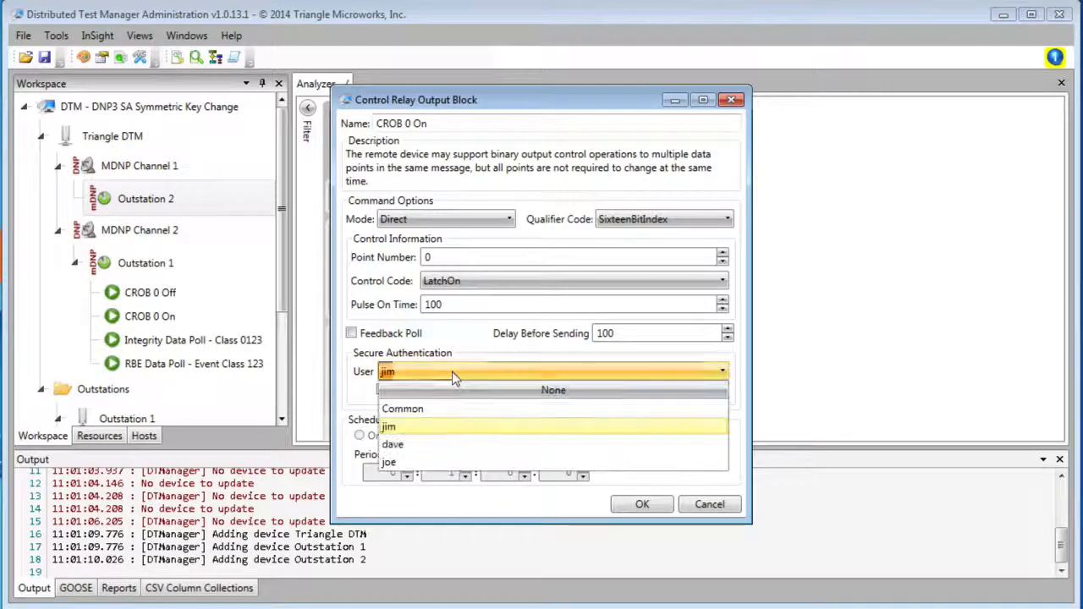
{"action": "left_click", "coordinate": [404, 464]}
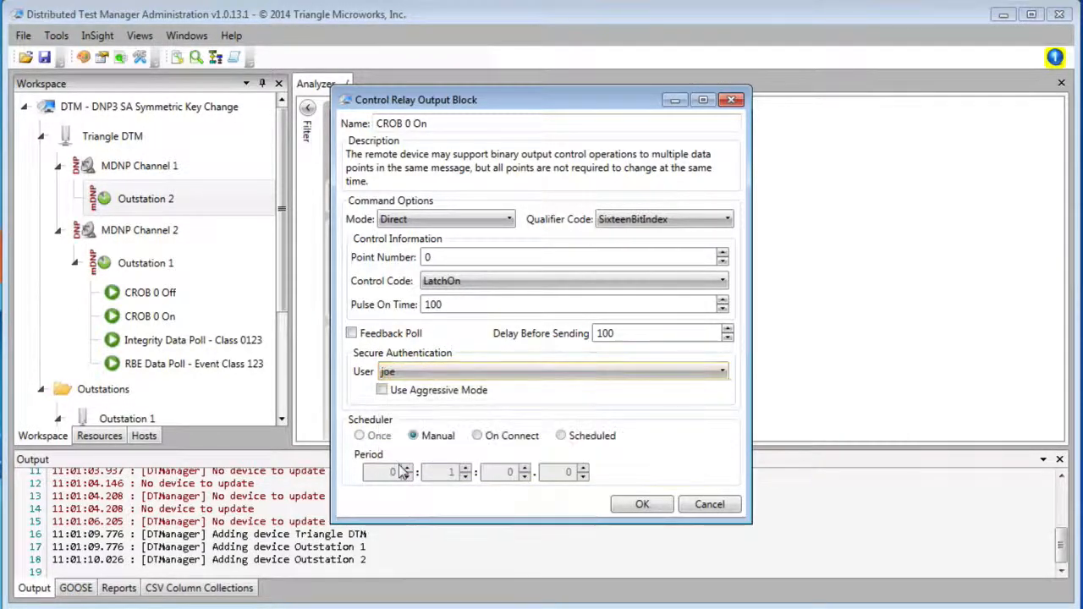
{"action": "left_click", "coordinate": [640, 505]}
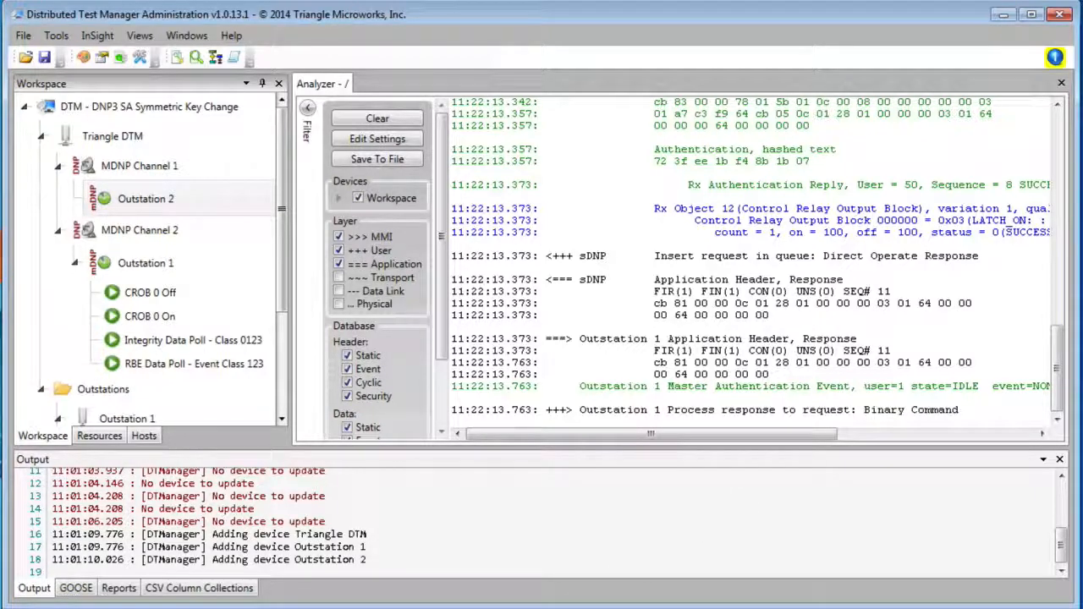
Step: Switch to the DNP3 Authority Administration Tool and set the role of Outstation 1's first user back to Operator
{"action": "key", "text": "alt+Tab"}
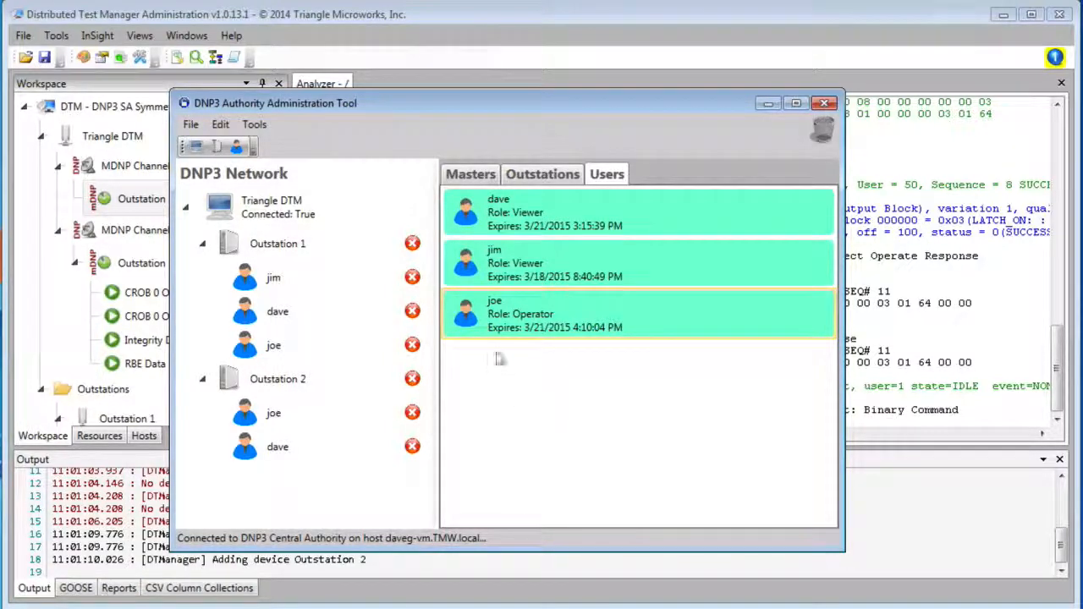
{"action": "double_click", "coordinate": [511, 280]}
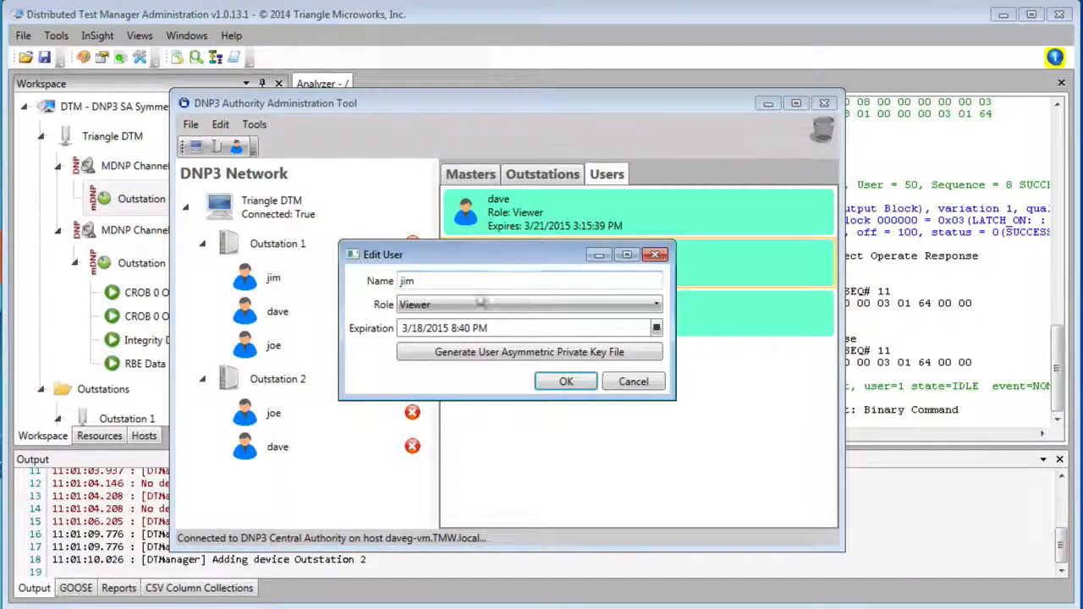
{"action": "left_click", "coordinate": [466, 307]}
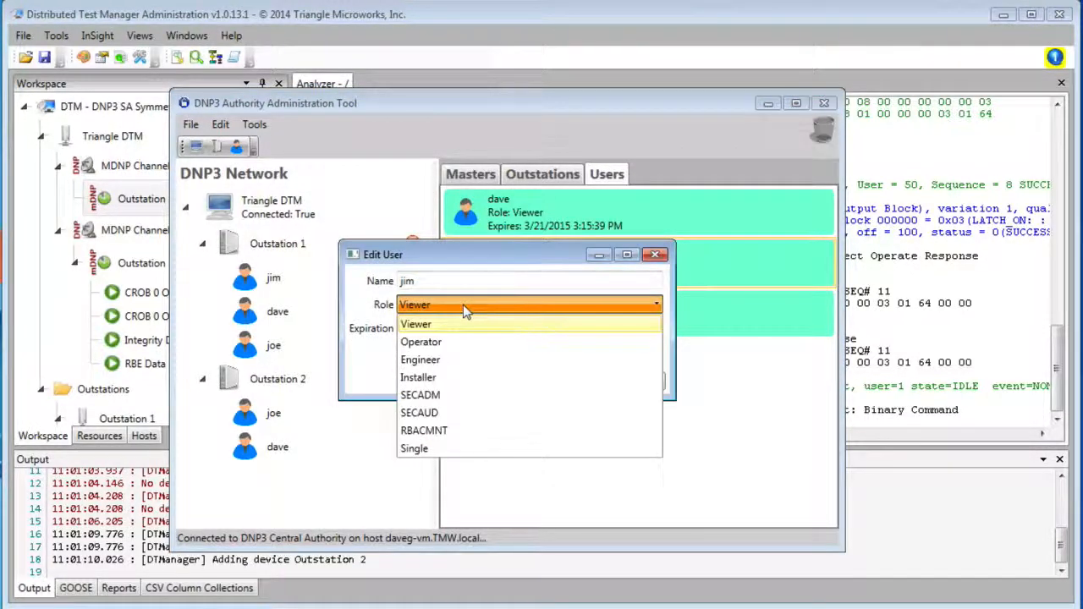
{"action": "left_click", "coordinate": [428, 344]}
{"action": "left_click", "coordinate": [560, 381]}
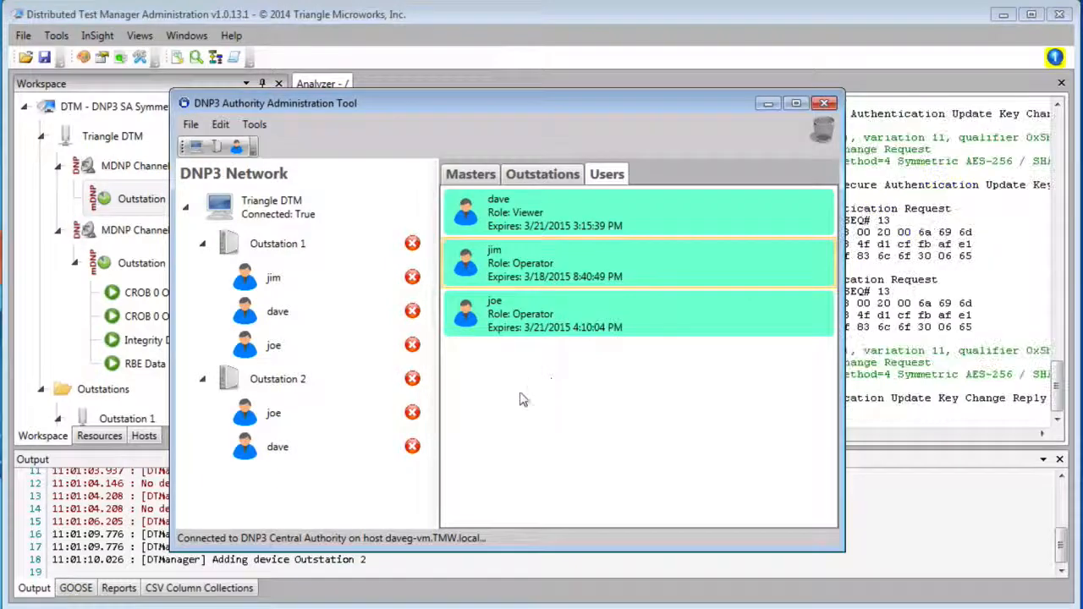
Step: Remove the Operator shared by both outstations from Outstation 2 and Outstation 1, and try to delete that user from the user list
{"action": "left_click", "coordinate": [412, 413]}
{"action": "left_click", "coordinate": [412, 344]}
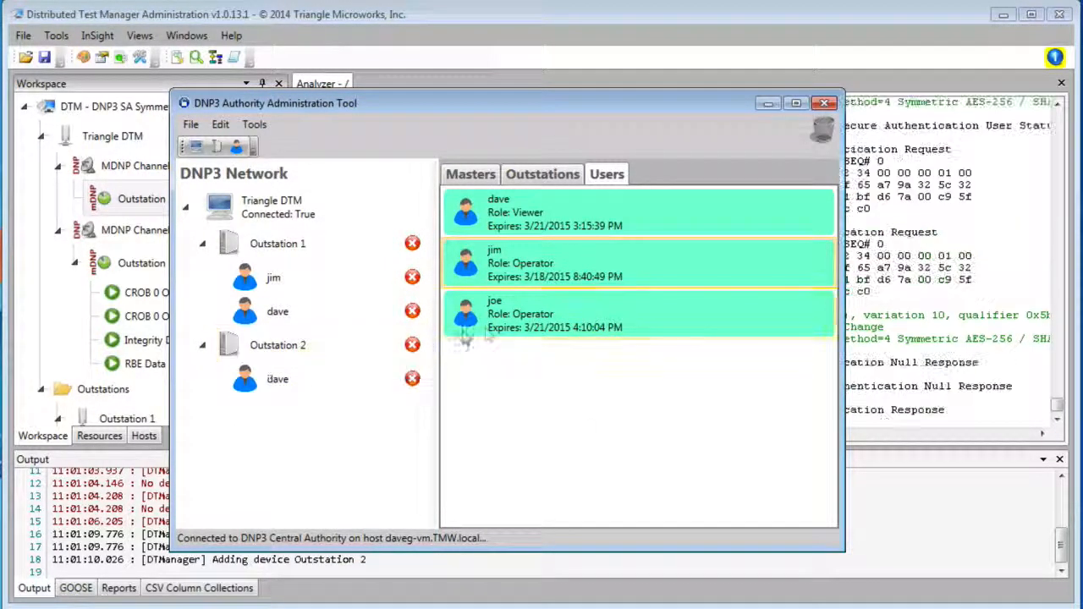
{"action": "left_click_drag", "start_coordinate": [487, 336], "coordinate": [820, 133]}
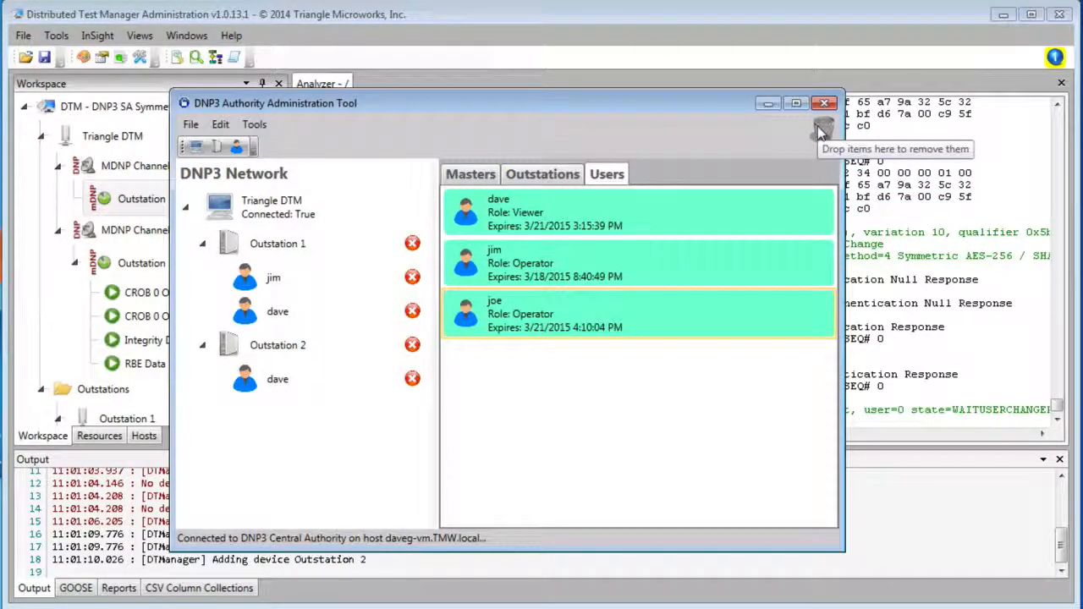
Step: Return to Distributed Test Manager, clear the analyzer log, and submit Outstation 1's CROB 0 On command with its remaining Operator as the secure authentication user
{"action": "left_click", "coordinate": [925, 75]}
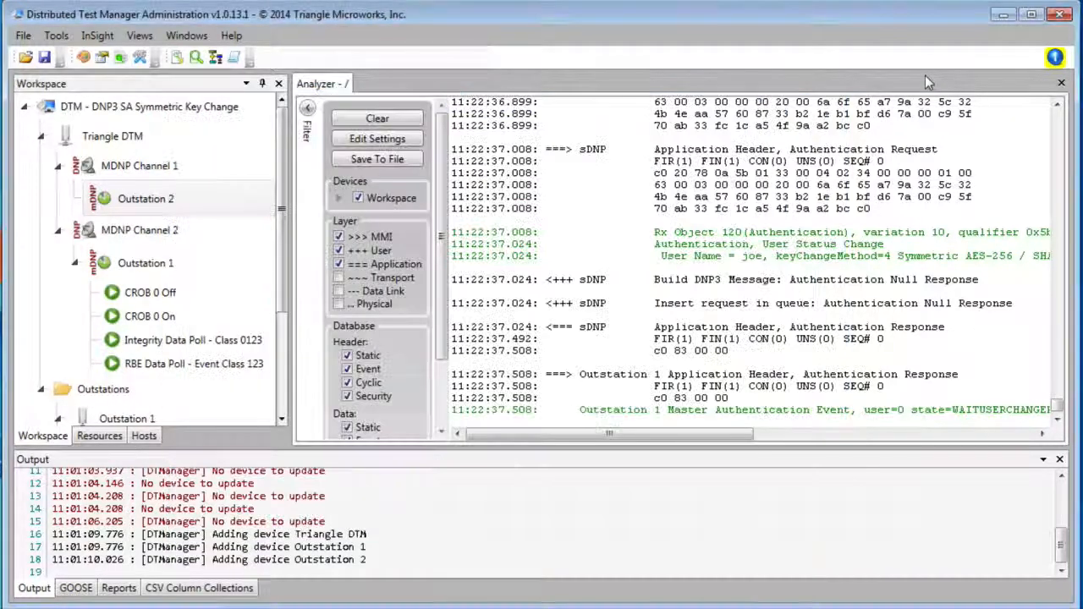
{"action": "left_click", "coordinate": [395, 121]}
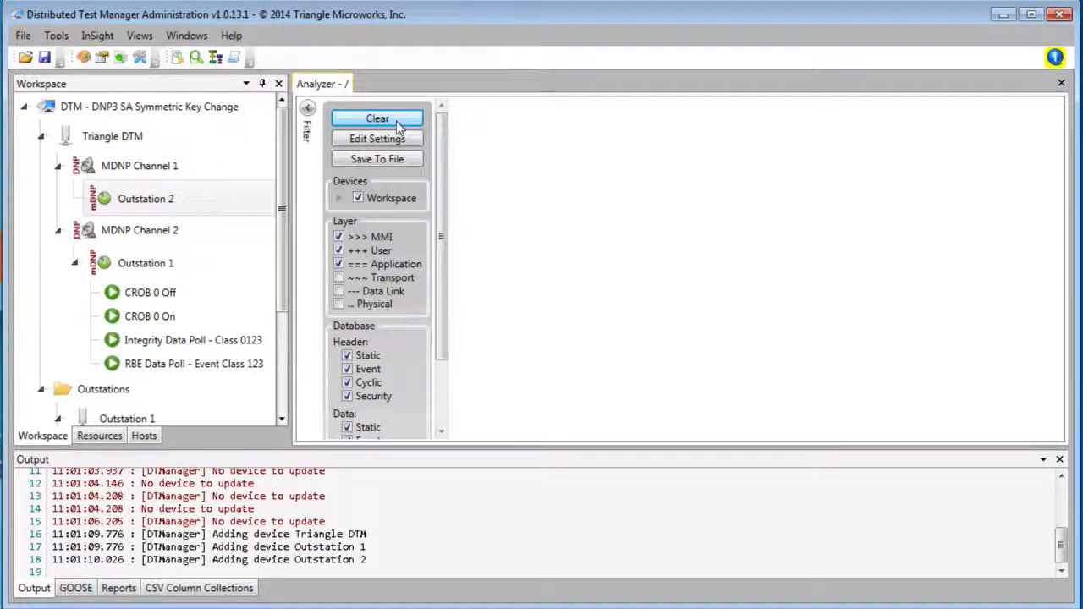
{"action": "right_click", "coordinate": [162, 326]}
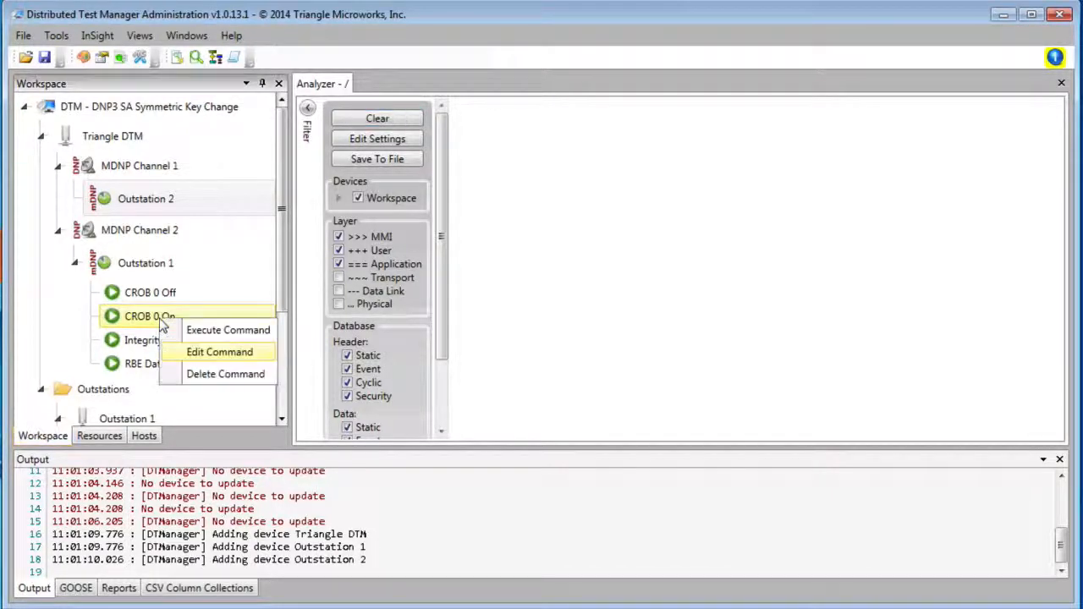
{"action": "left_click", "coordinate": [202, 357]}
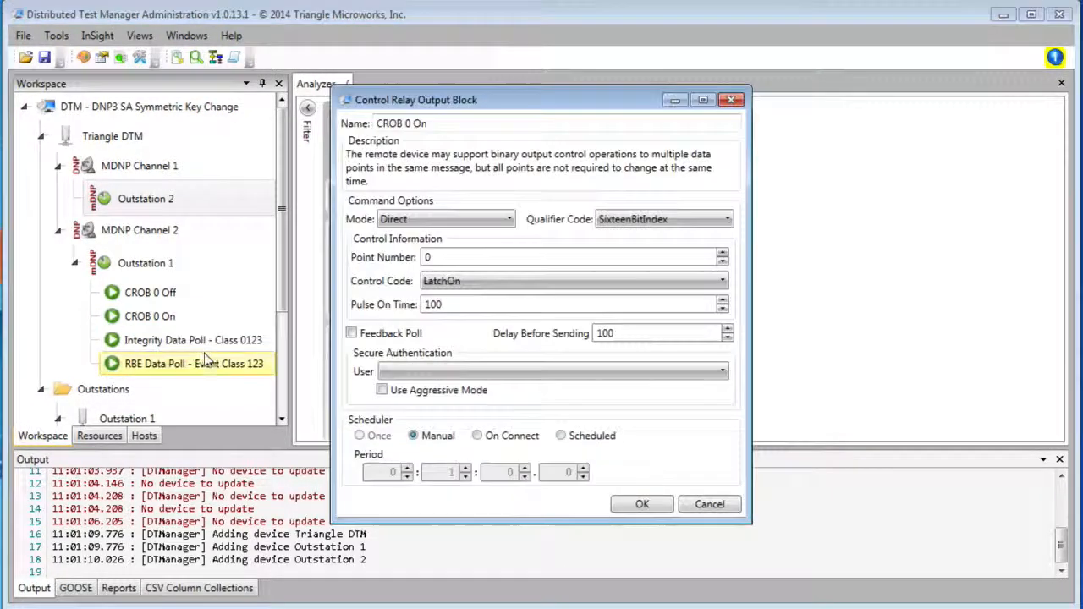
{"action": "left_click", "coordinate": [438, 374]}
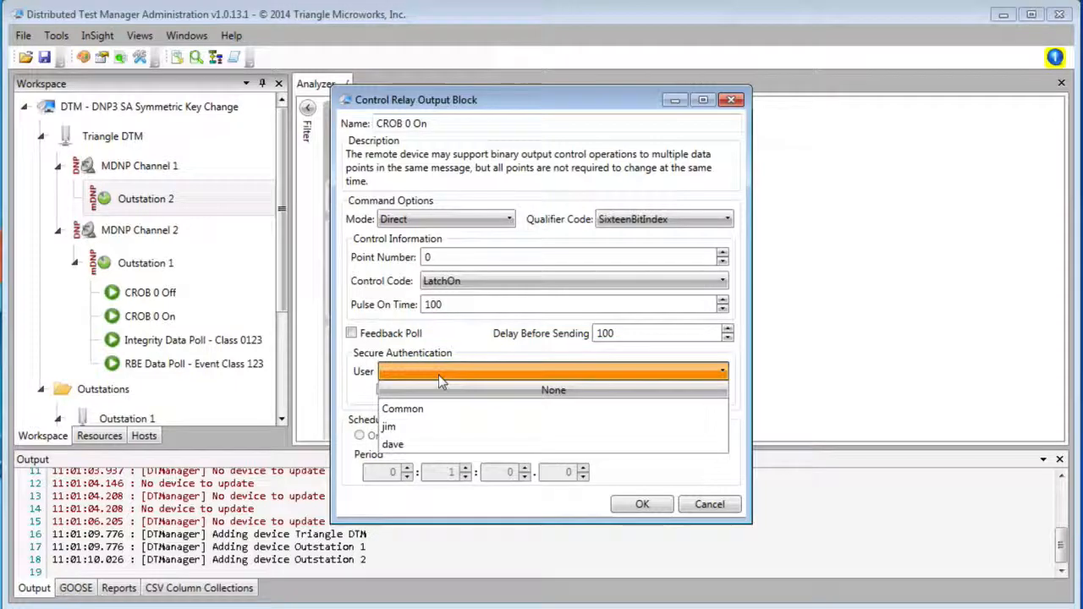
{"action": "left_click", "coordinate": [398, 428]}
{"action": "left_click", "coordinate": [642, 504]}
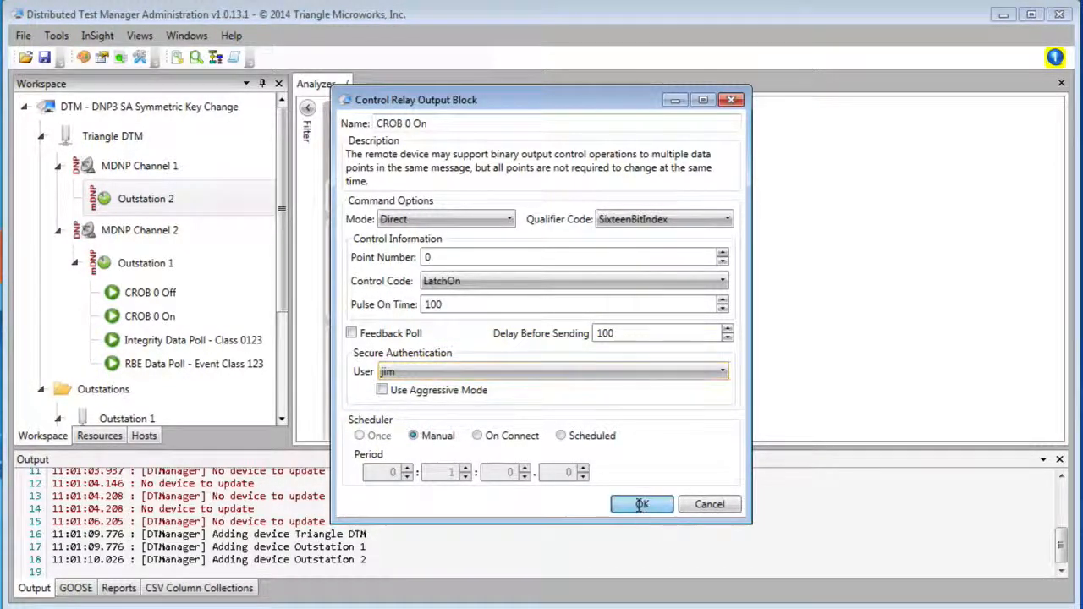